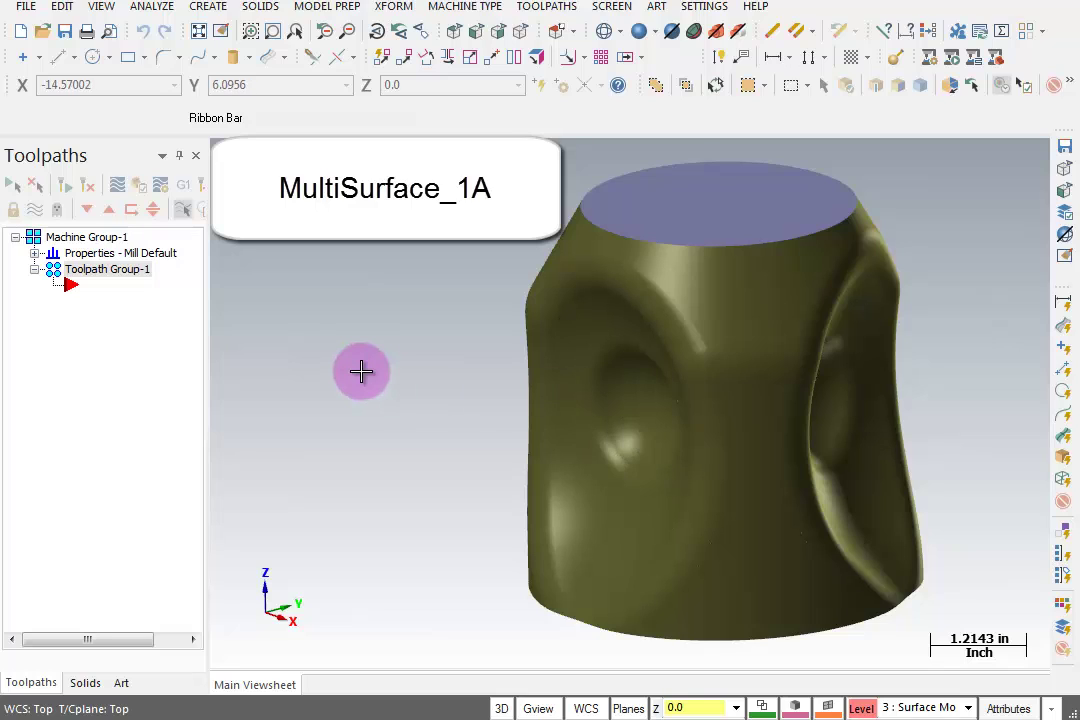
Start an MSurf multiaxis toolpath named MultiSurface_1A using the 3/4 BALL ENDMILL
left_click(895, 61)
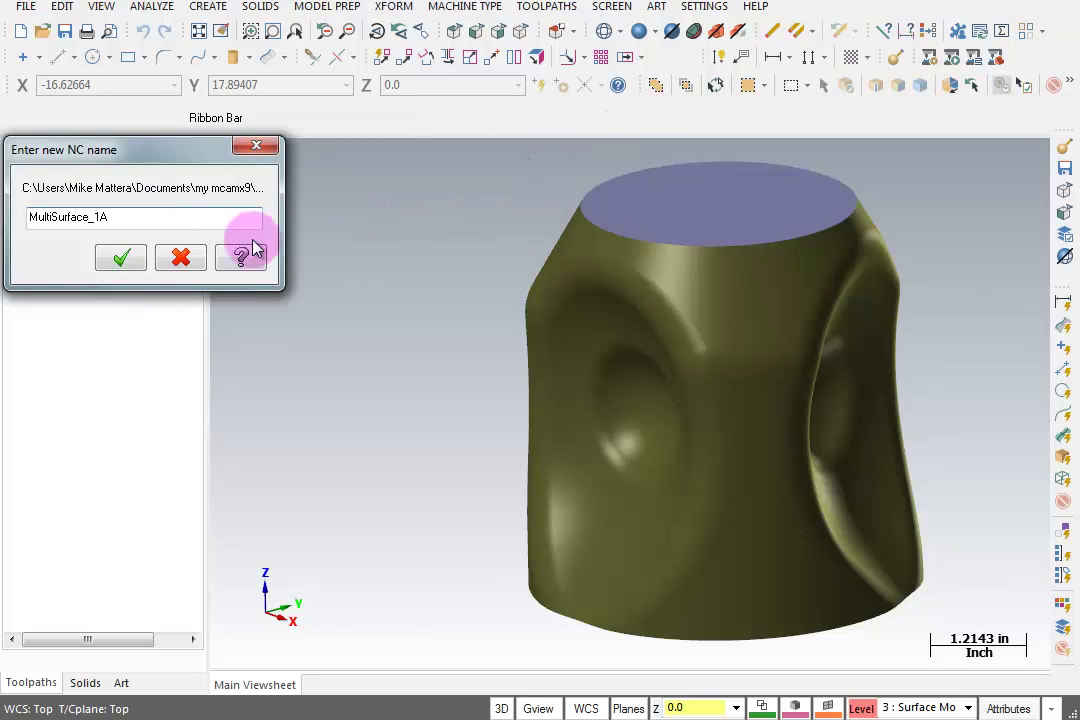
left_click(120, 259)
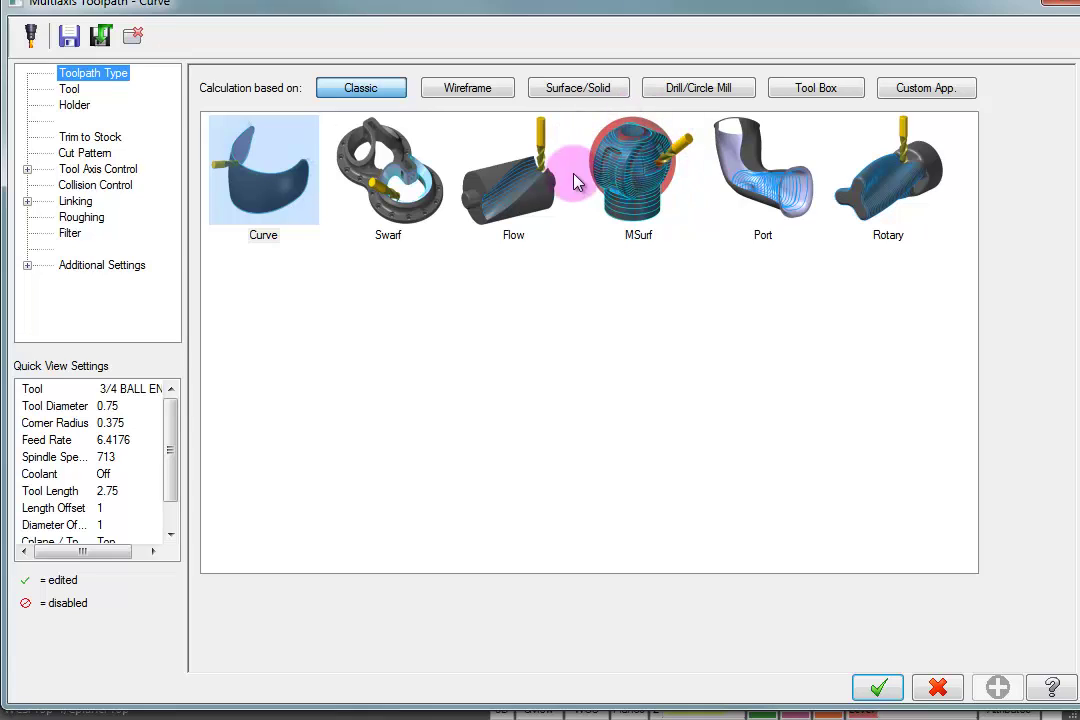
left_click(643, 203)
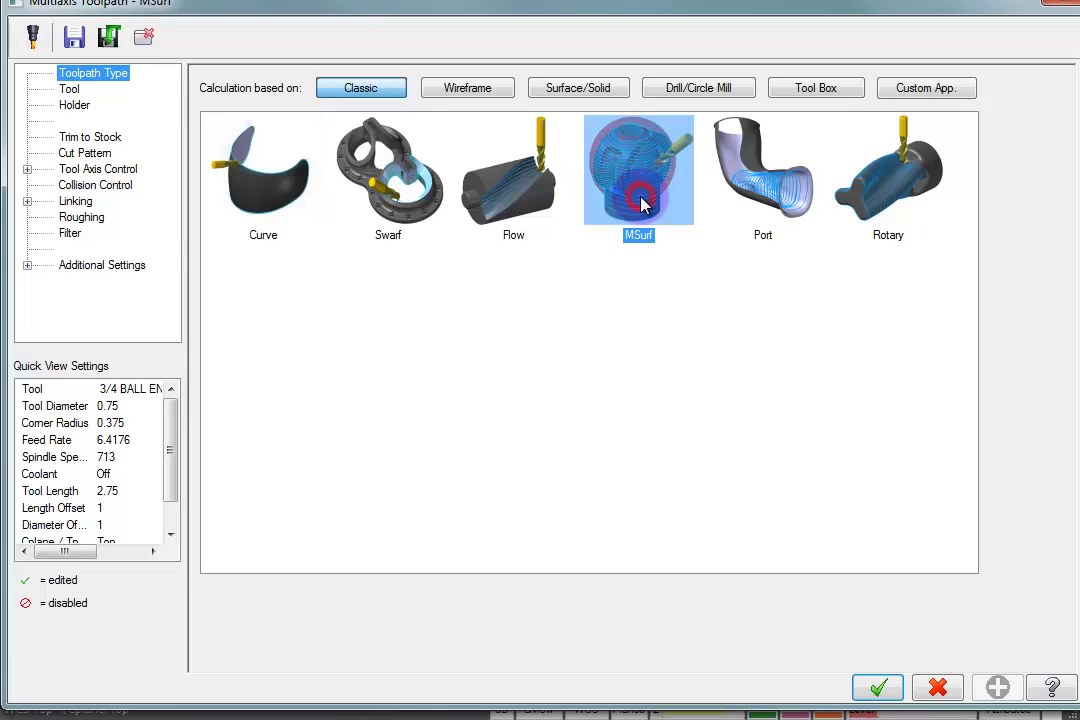
left_click(66, 89)
left_click(283, 129)
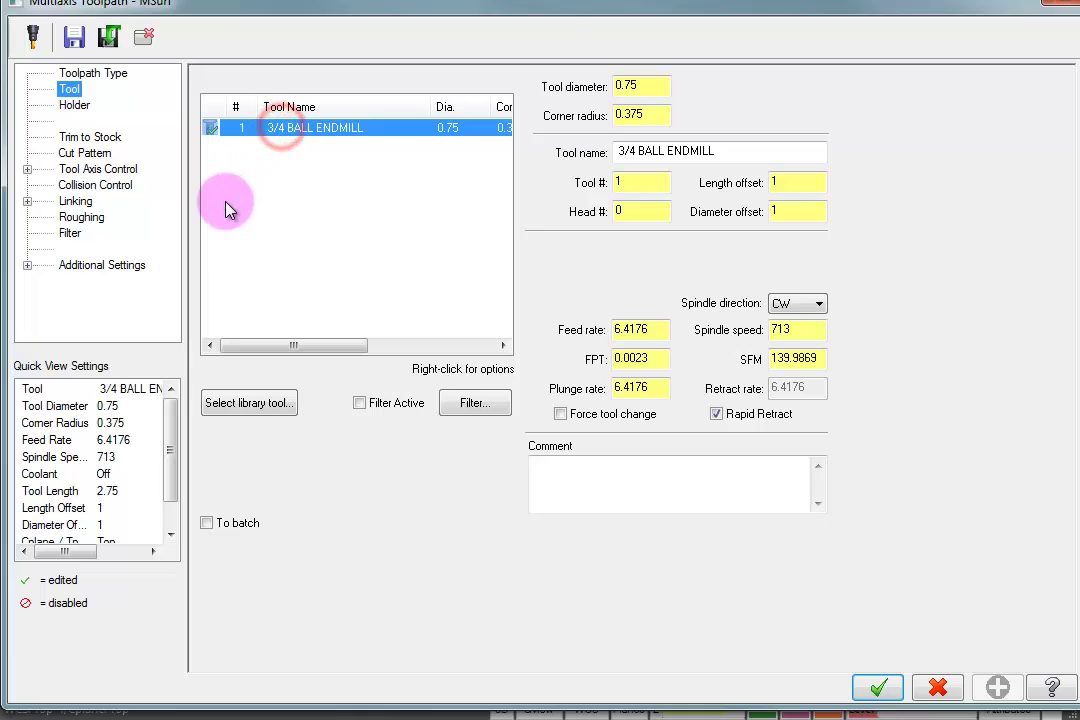
left_click(100, 155)
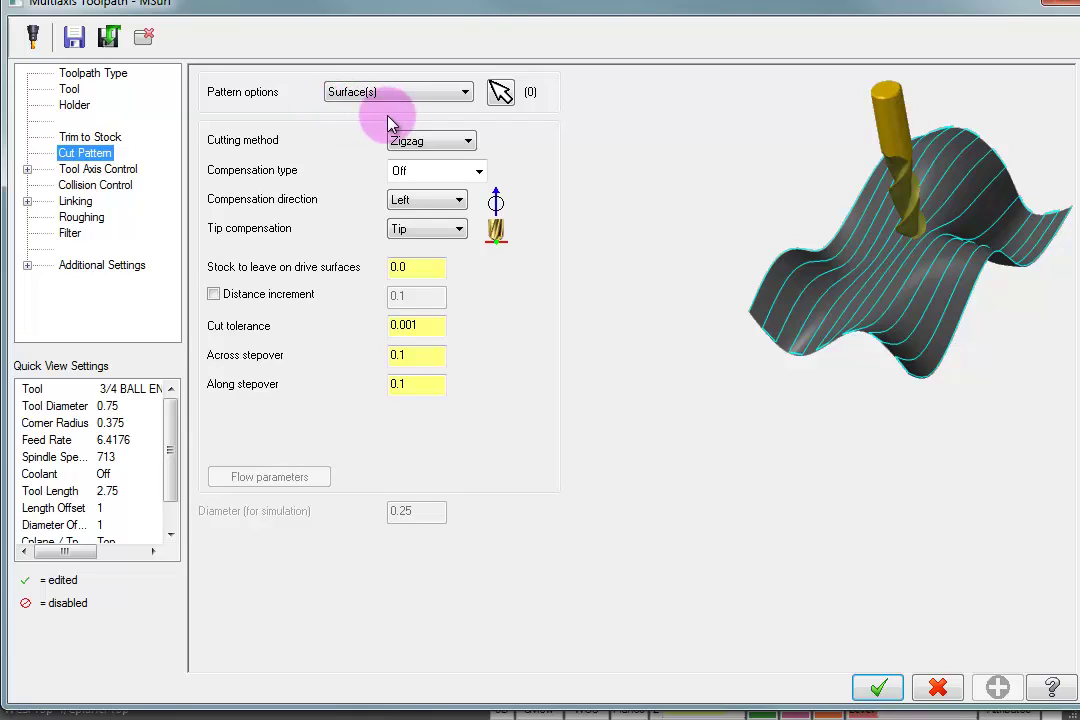
Select all colour-157 olive surfaces as the toolpath's pattern surfaces
left_click(500, 94)
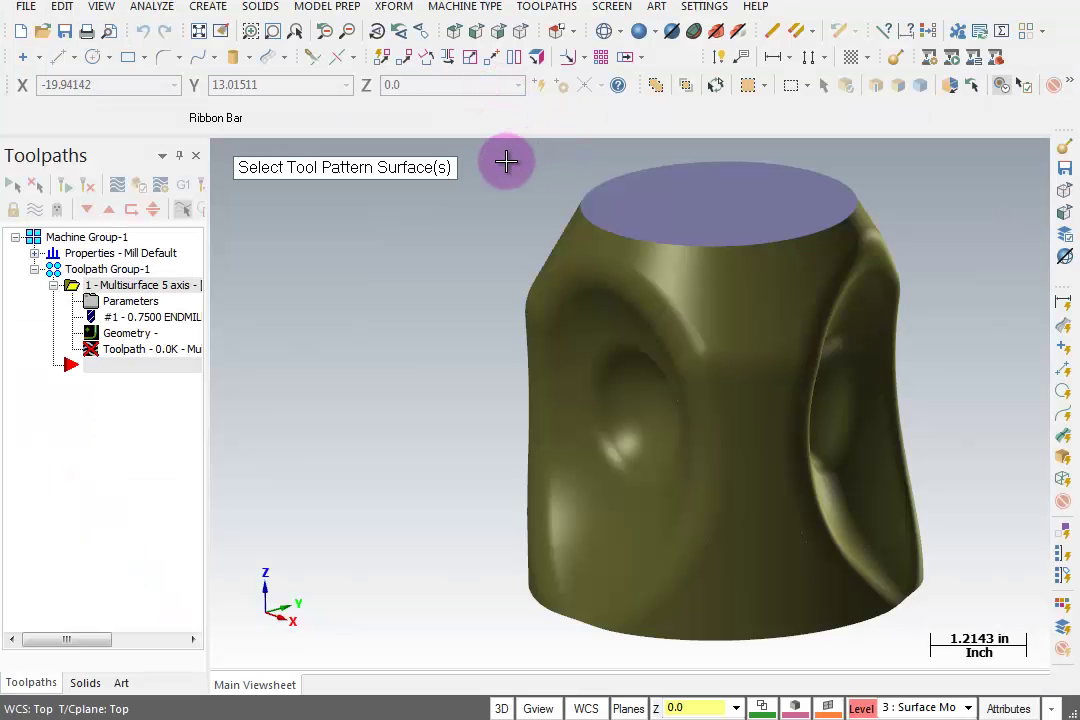
left_click(656, 86)
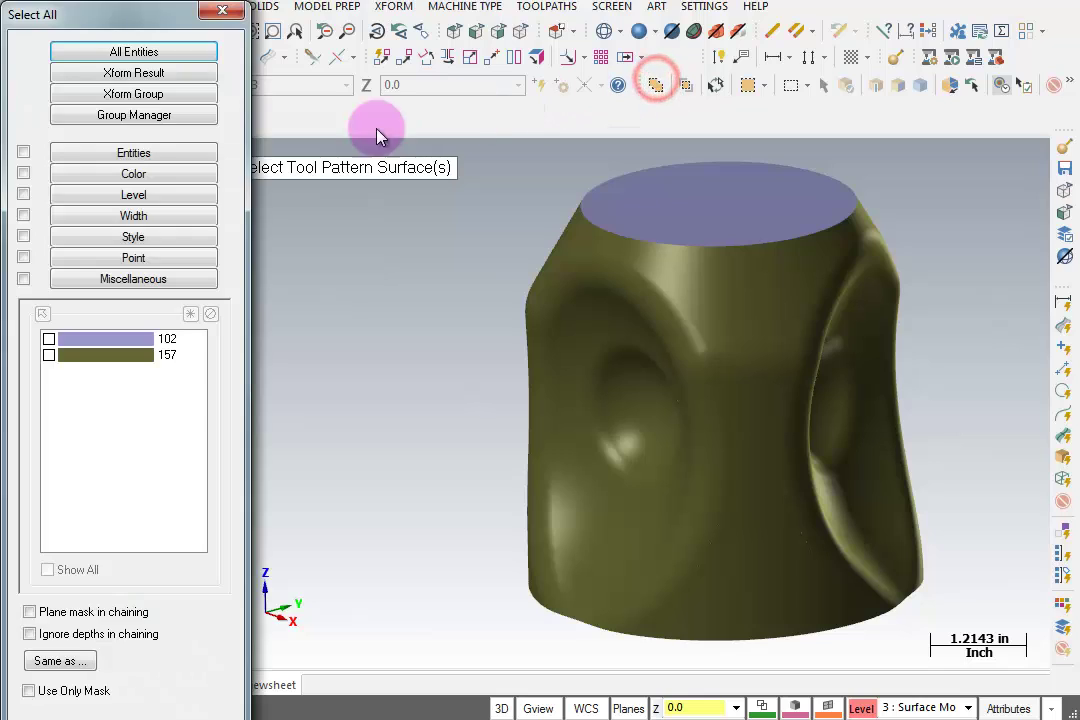
left_click(97, 355)
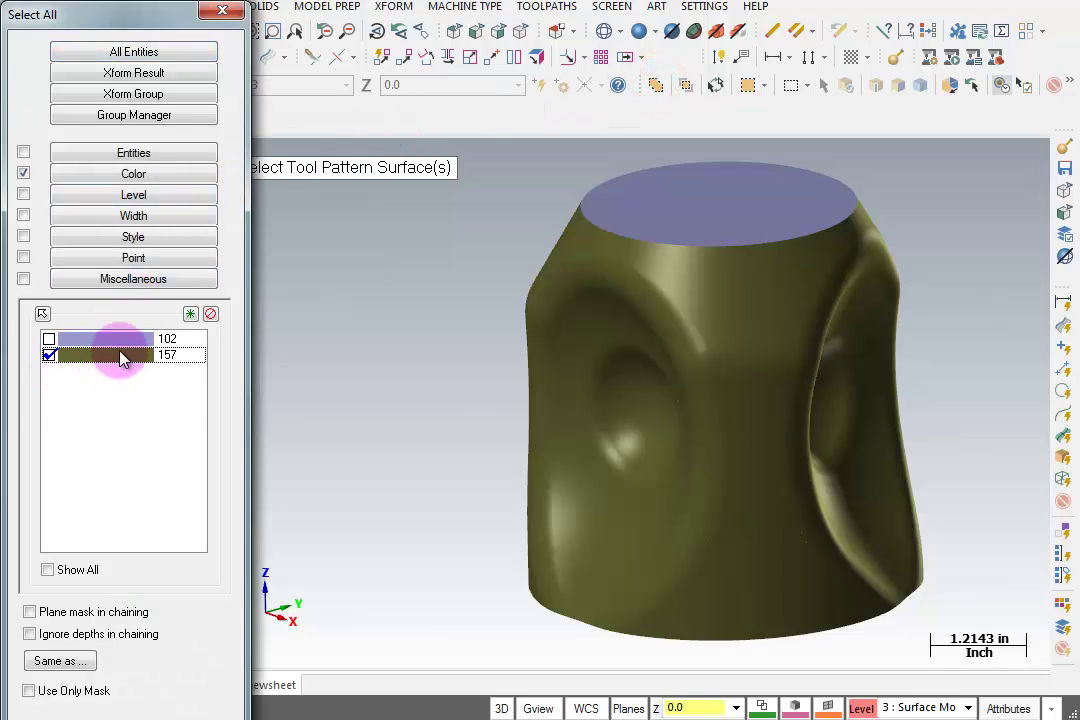
left_click(149, 713)
key("Return")
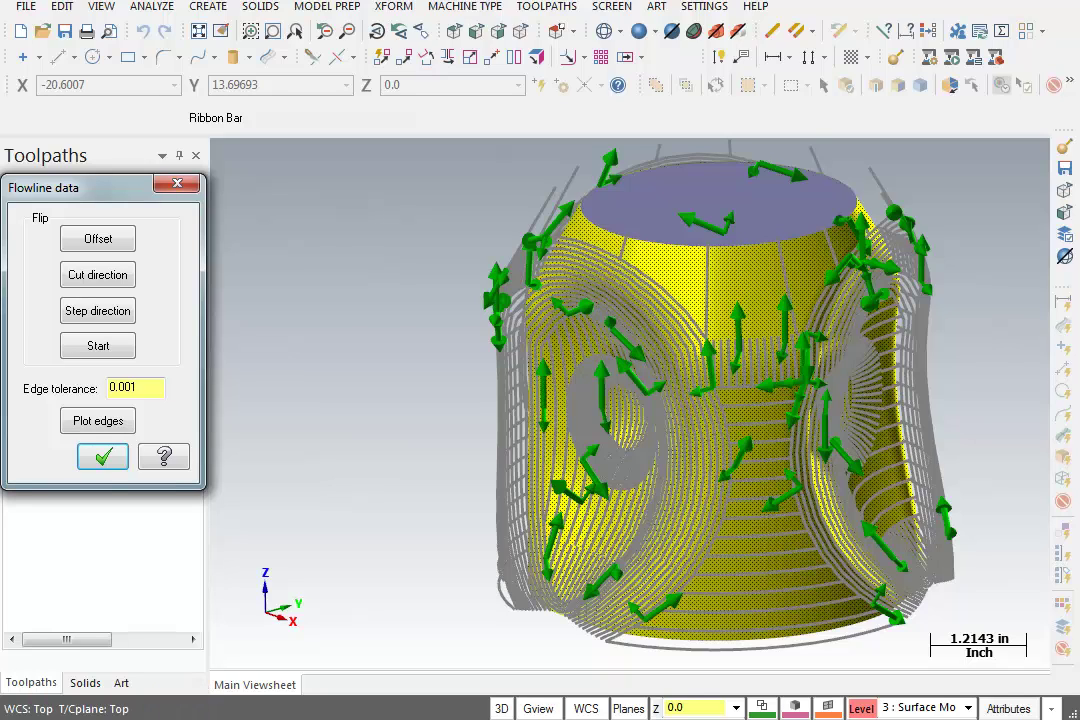
Accept the flowline and set the cut pattern to One way with Computer compensation
left_click(101, 457)
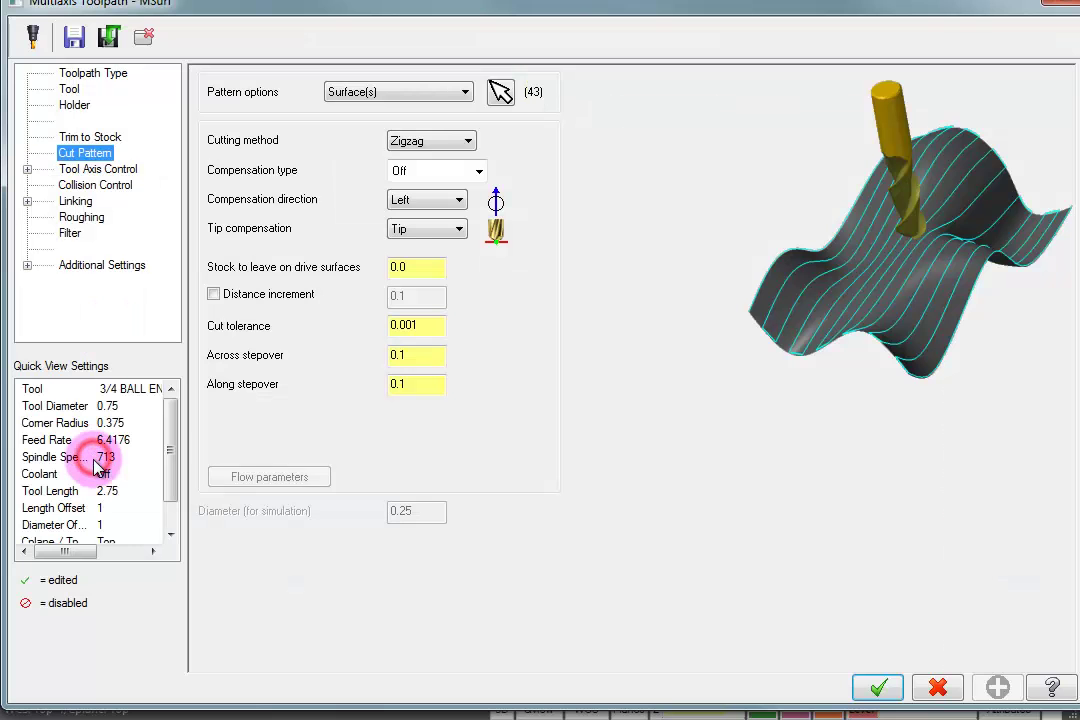
left_click(424, 142)
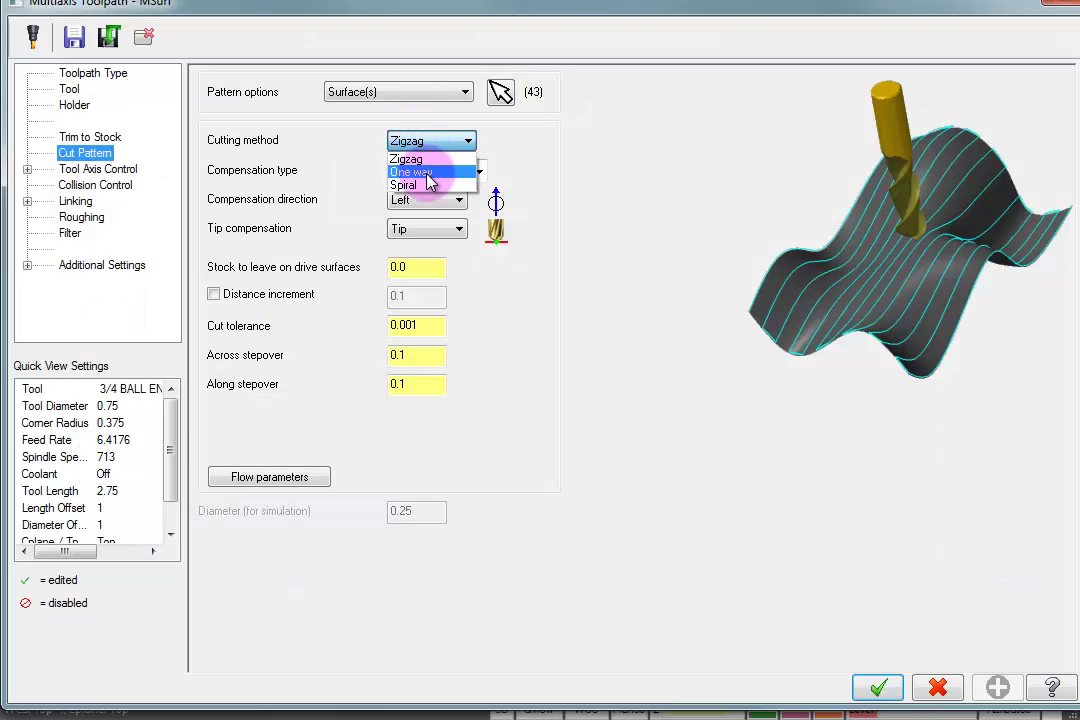
left_click(424, 172)
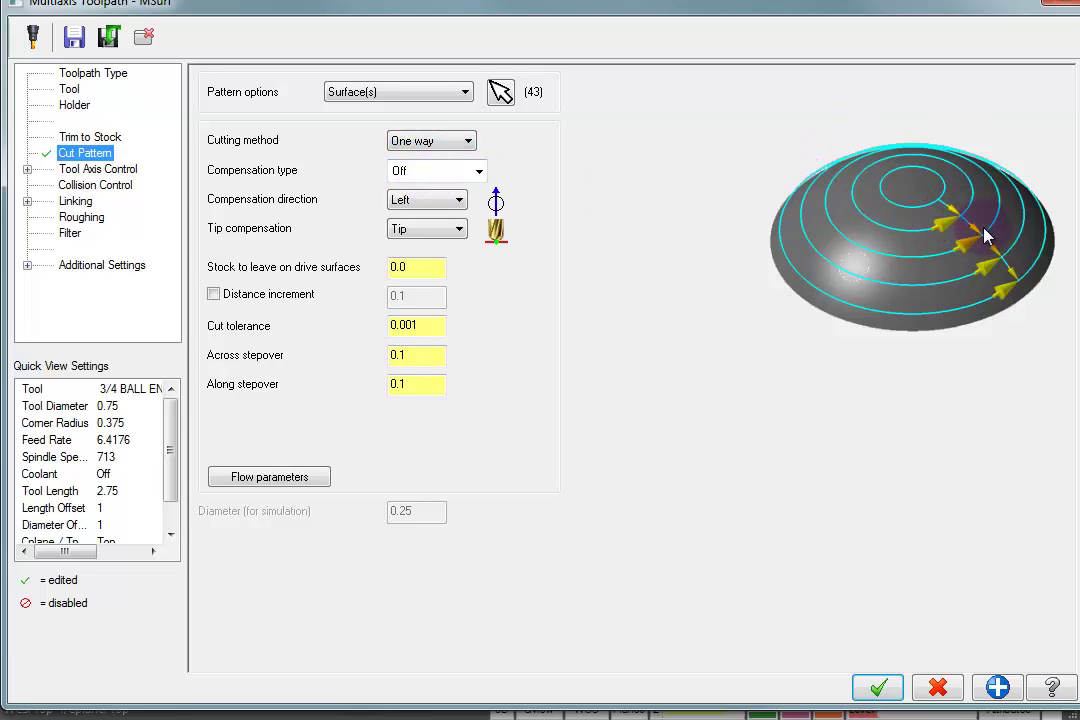
left_click(460, 171)
left_click(448, 191)
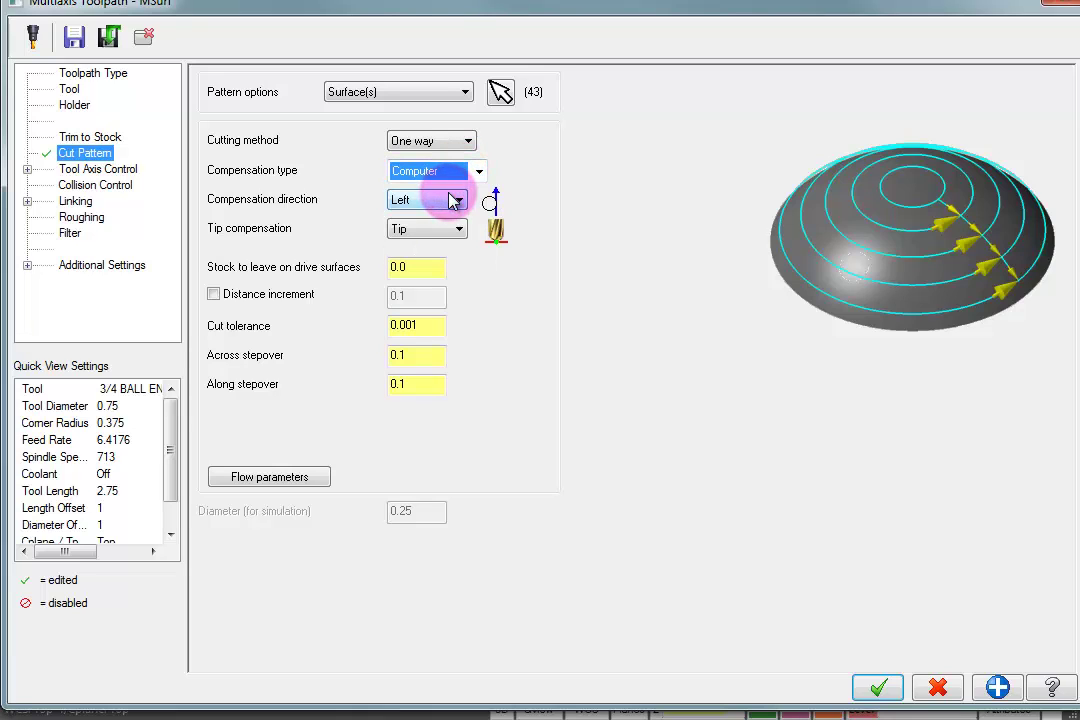
left_click(424, 394)
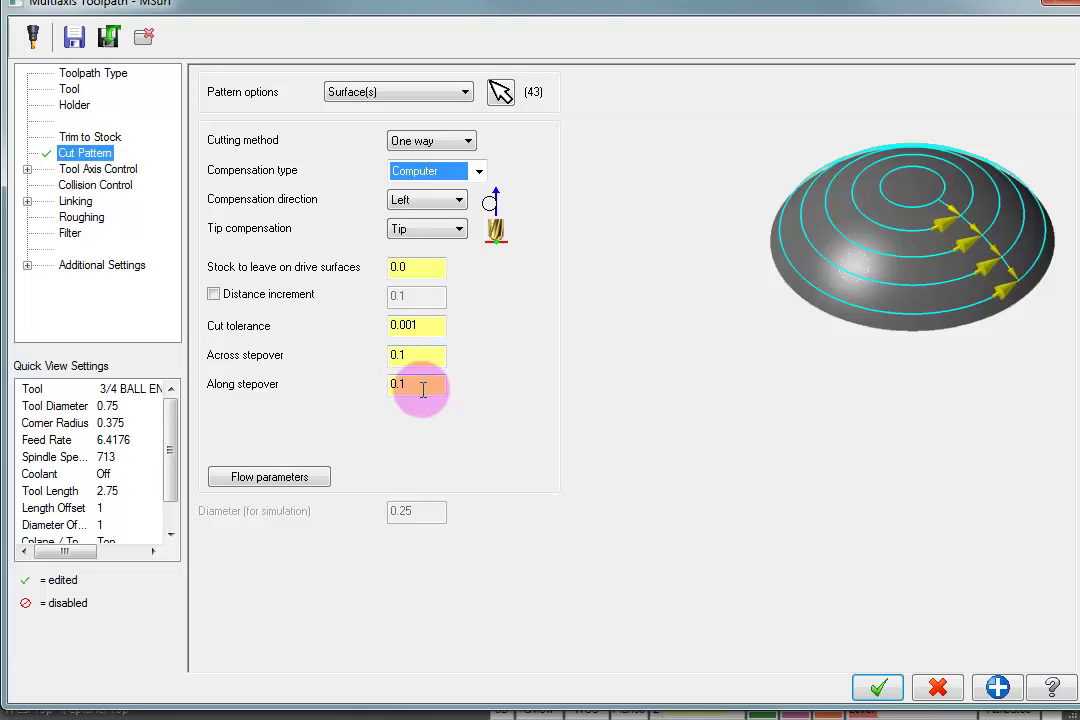
Set tool axis control to Pattern surface and keep tool down within 2000% of diameter
left_click(100, 172)
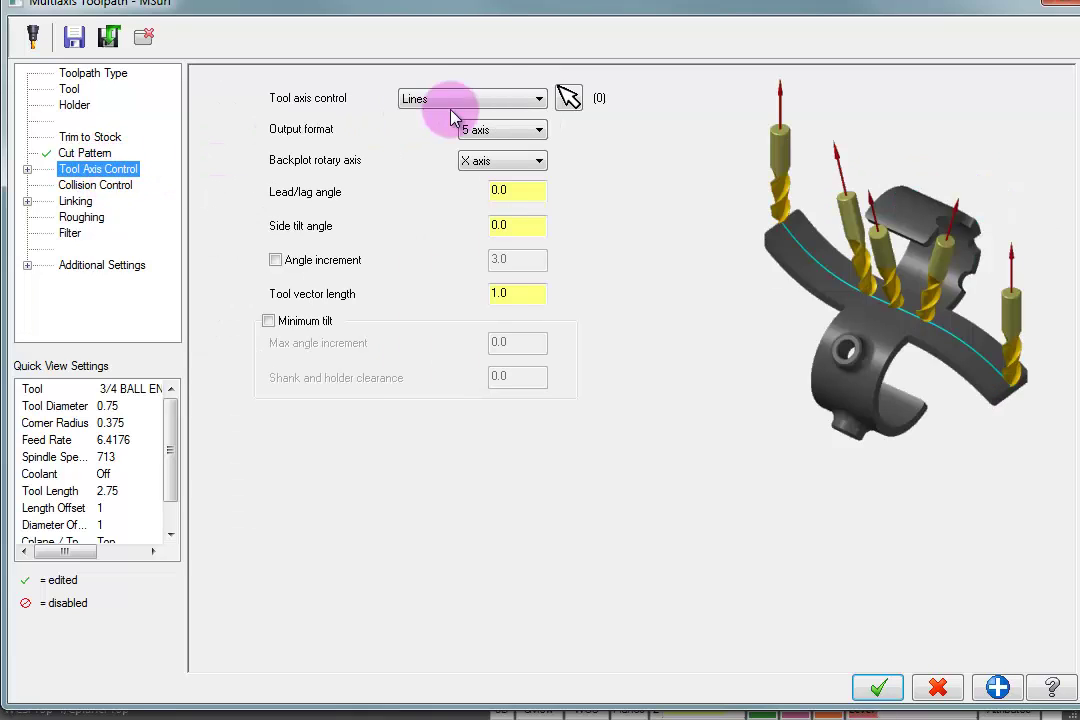
left_click(541, 100)
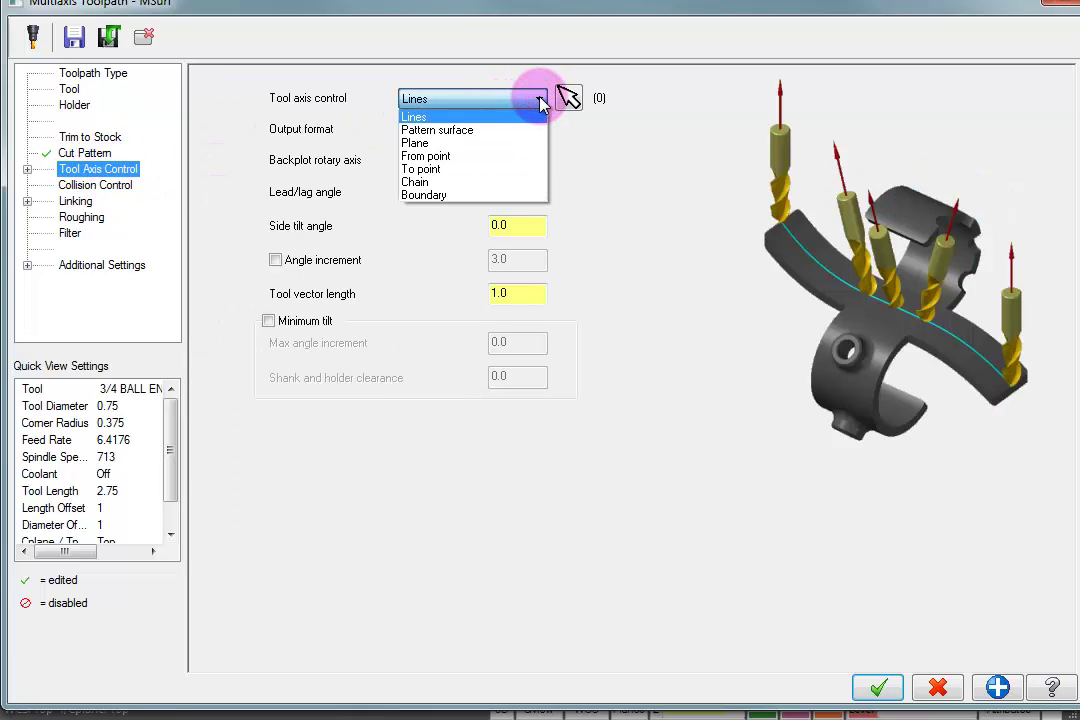
left_click(486, 132)
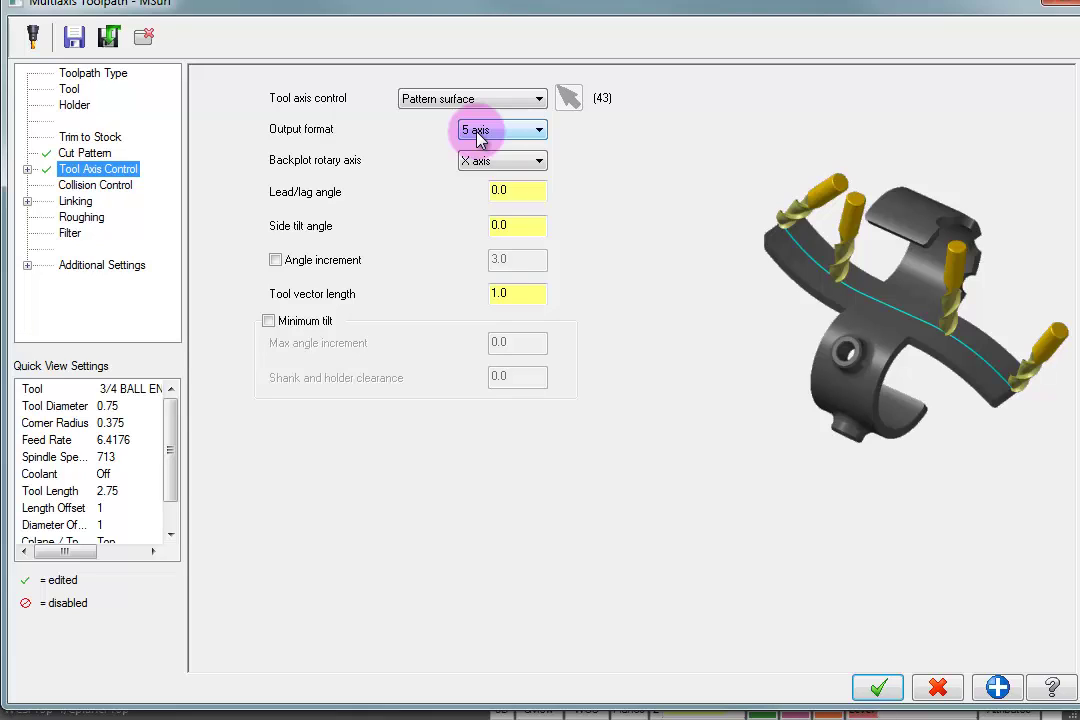
left_click(80, 188)
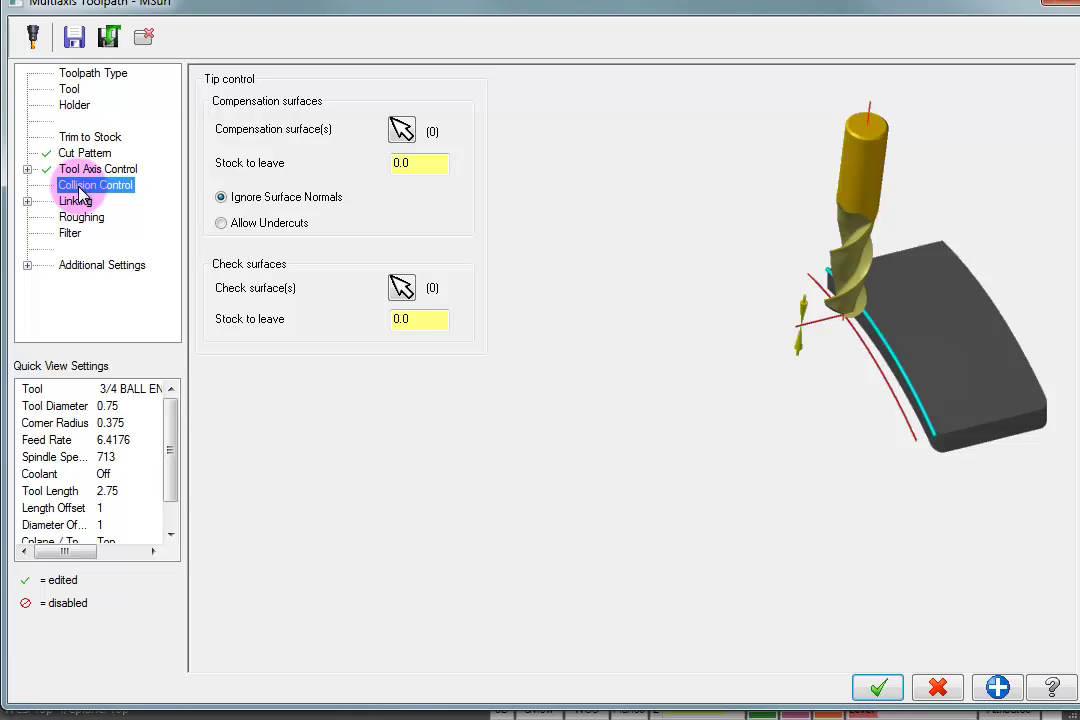
left_click(76, 201)
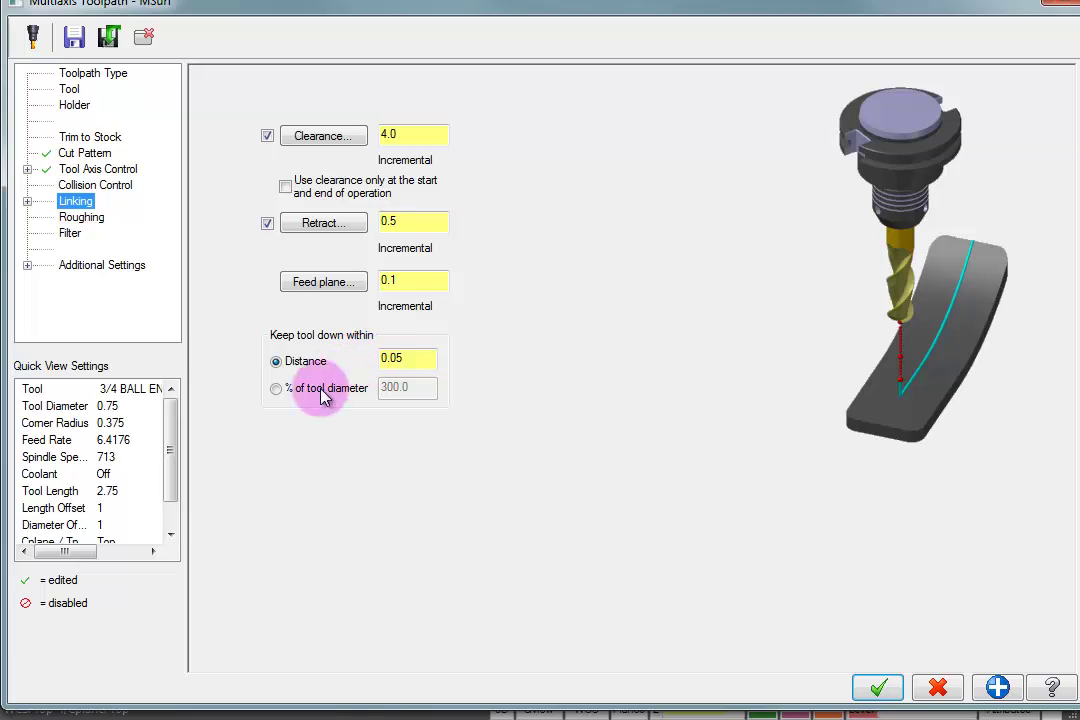
left_click(277, 390)
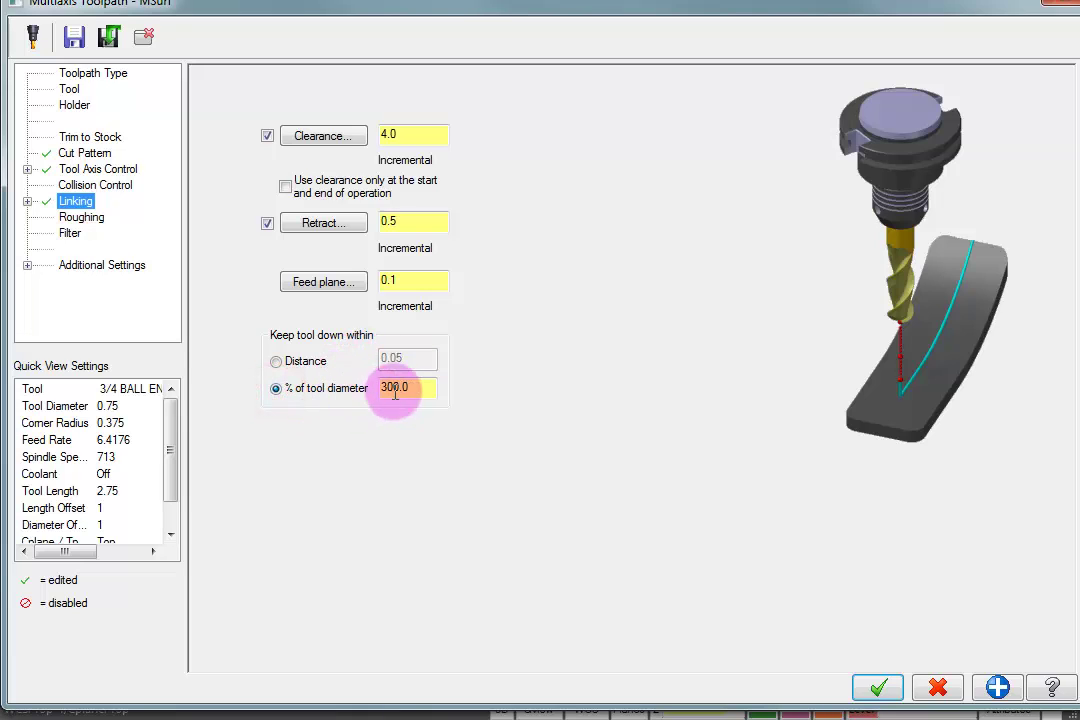
double_click(426, 389)
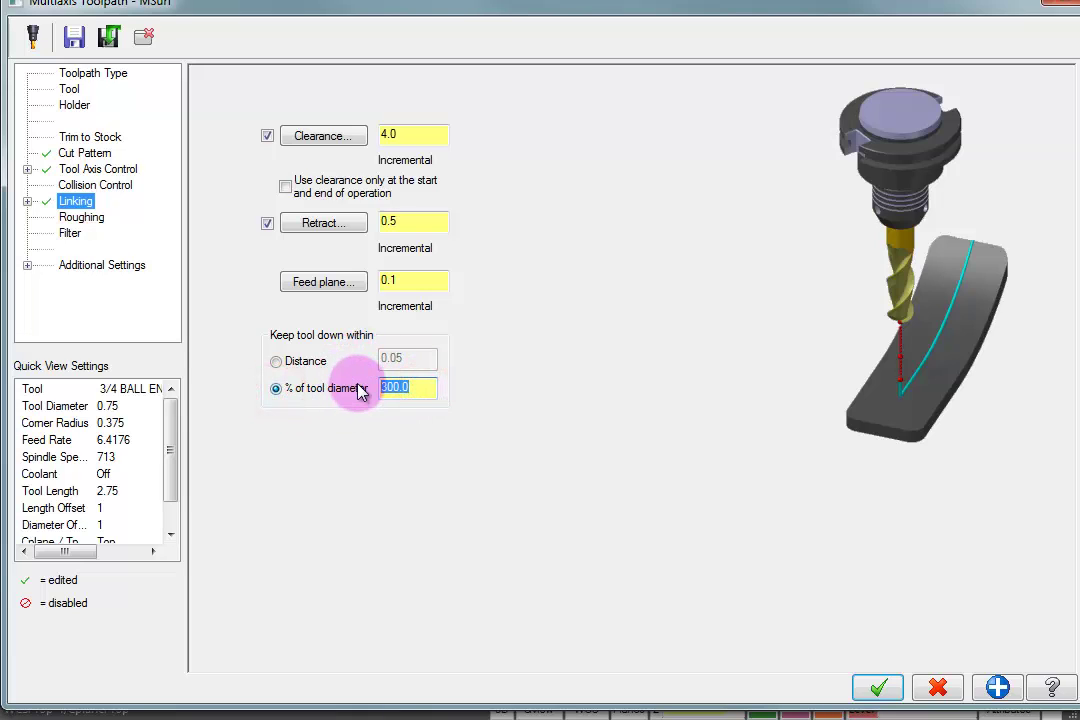
type("2000")
Generate the toolpath past the flowline conflict warning and view the 341.7K result from Front (WCS)
left_click(878, 687)
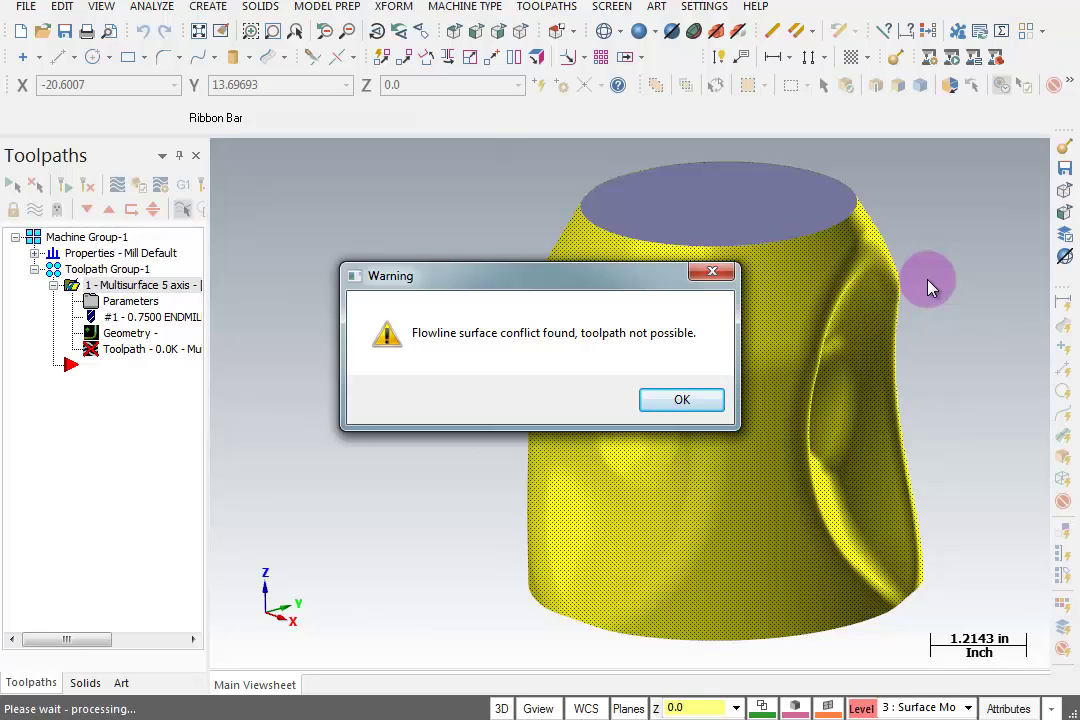
left_click(675, 398)
middle_click_drag(680, 395, 723, 392)
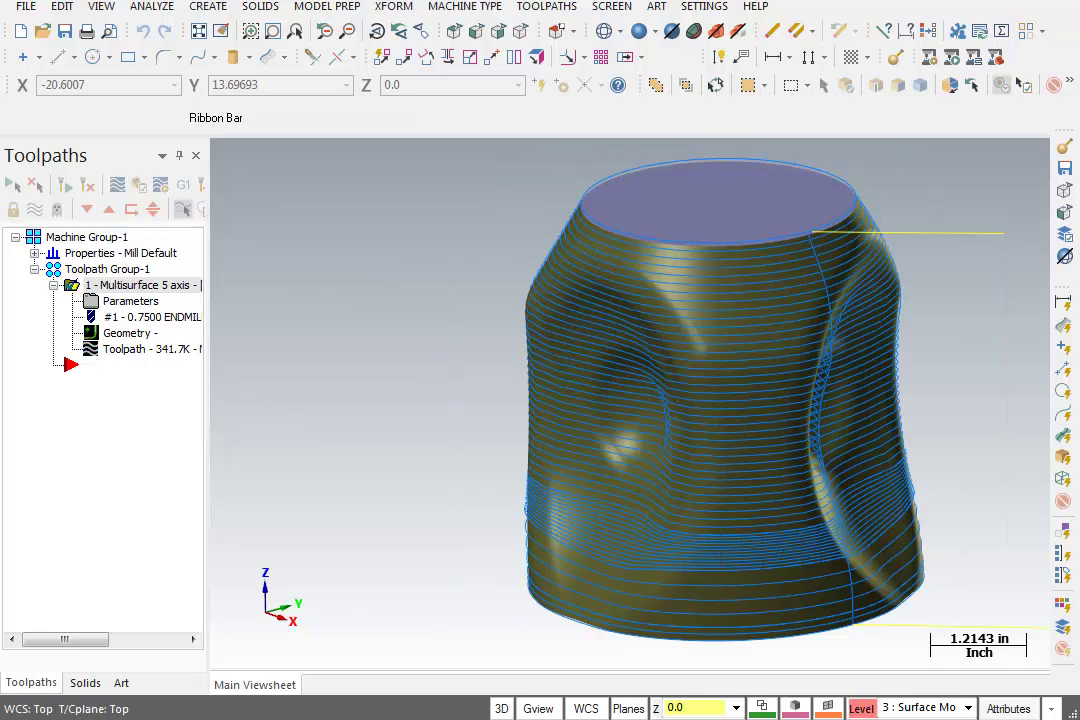
right_click(451, 348)
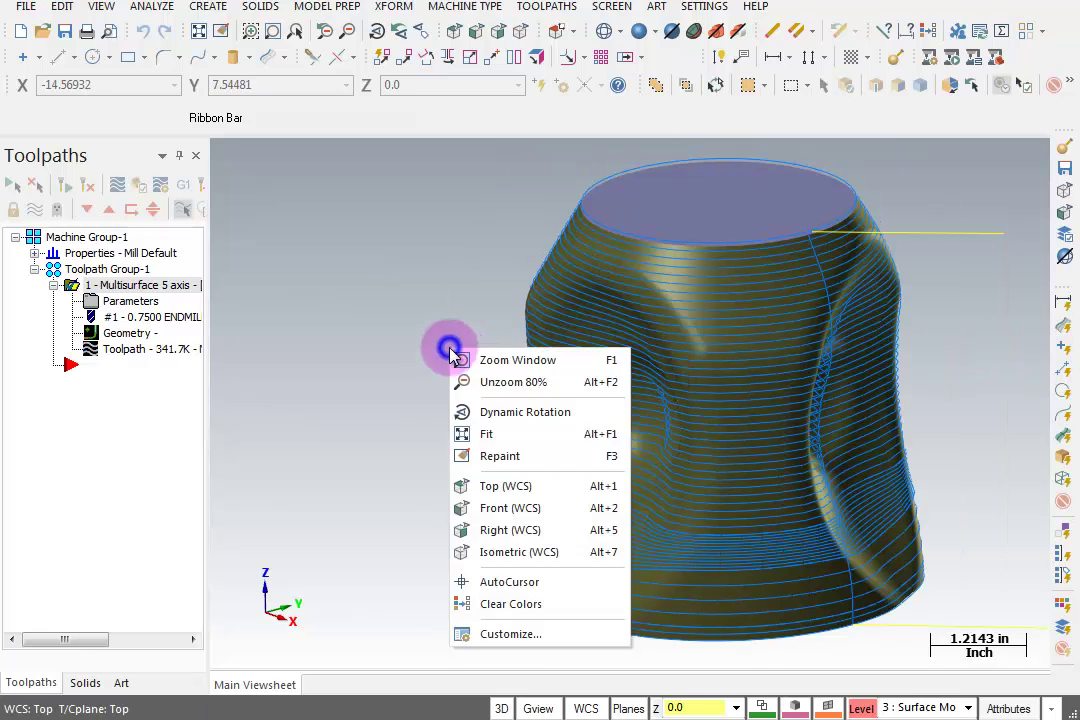
left_click(510, 508)
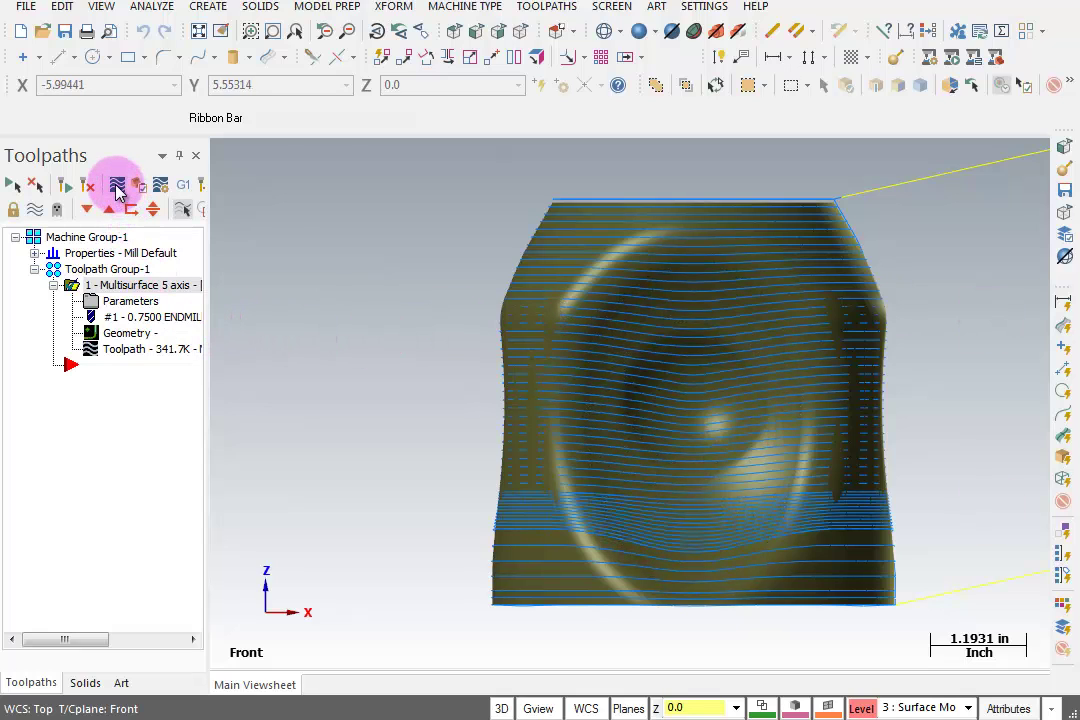
left_click(117, 184)
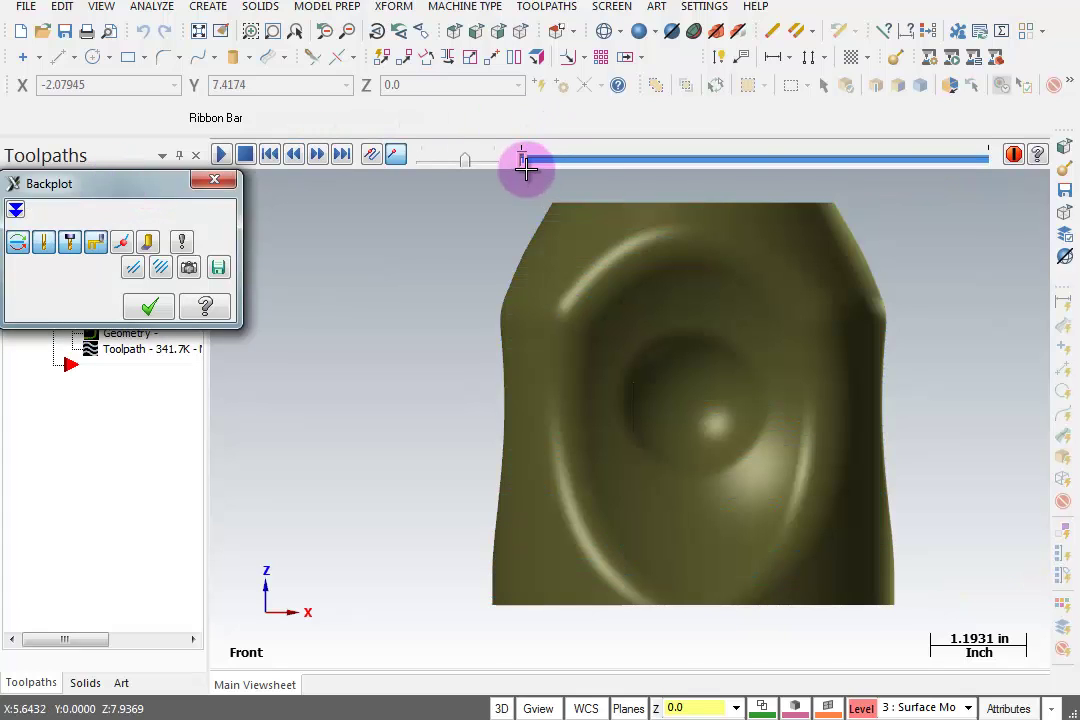
left_click_drag(523, 160, 542, 162)
scroll(427, 396, "down", 1)
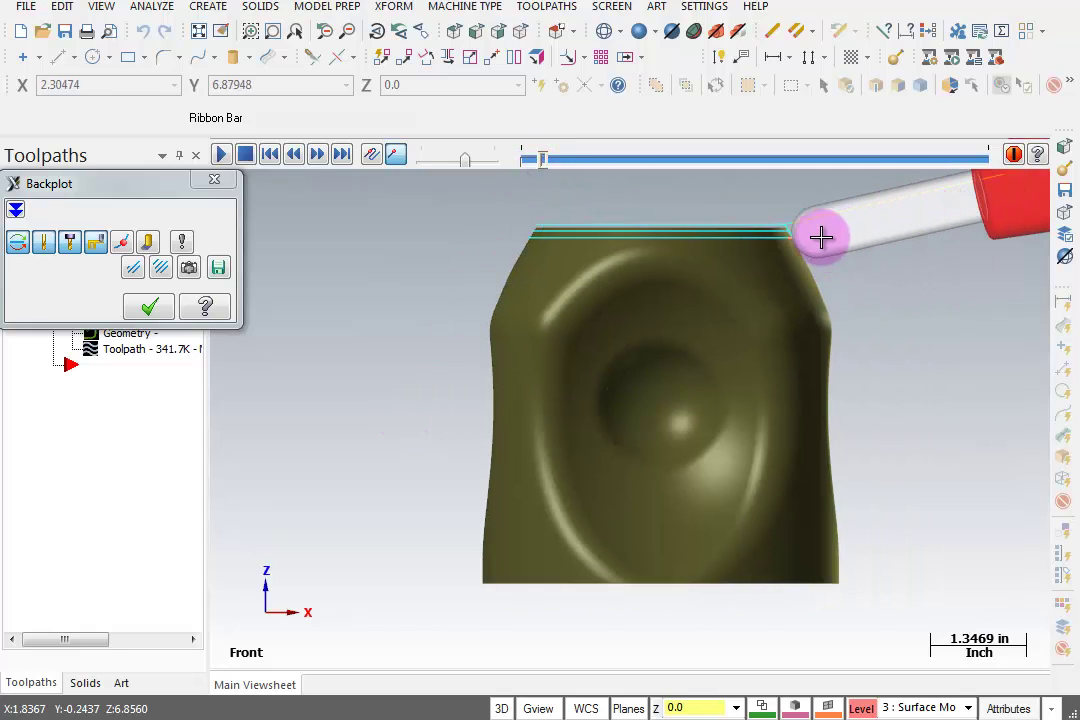
left_click_drag(550, 162, 545, 163)
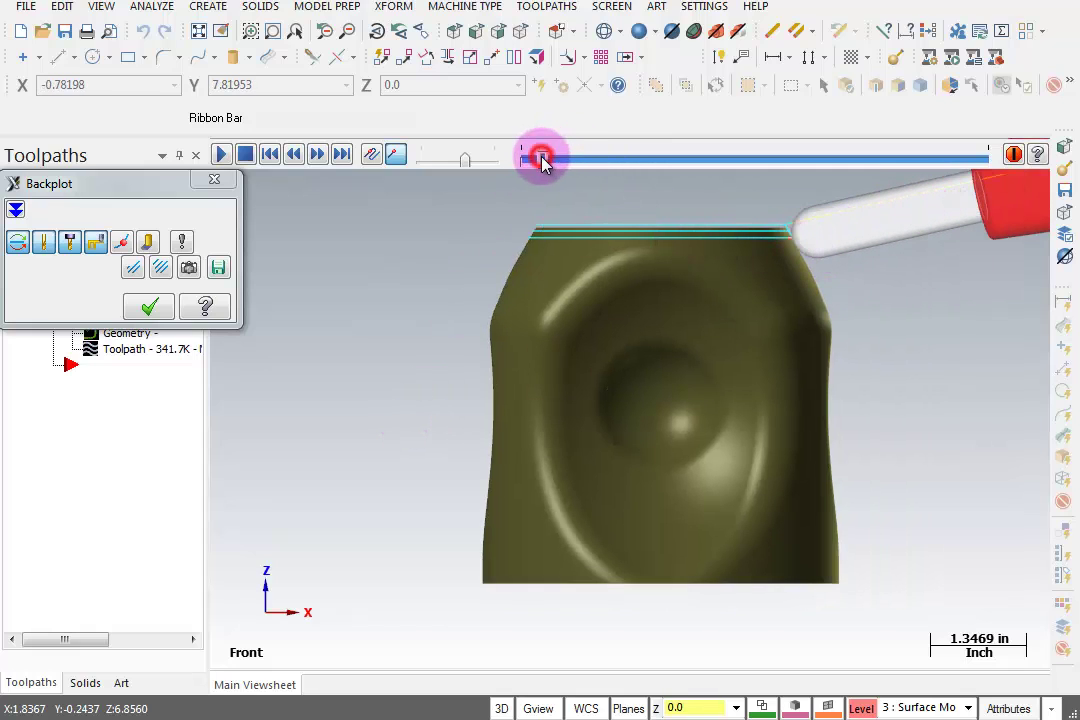
left_click_drag(543, 164, 928, 306)
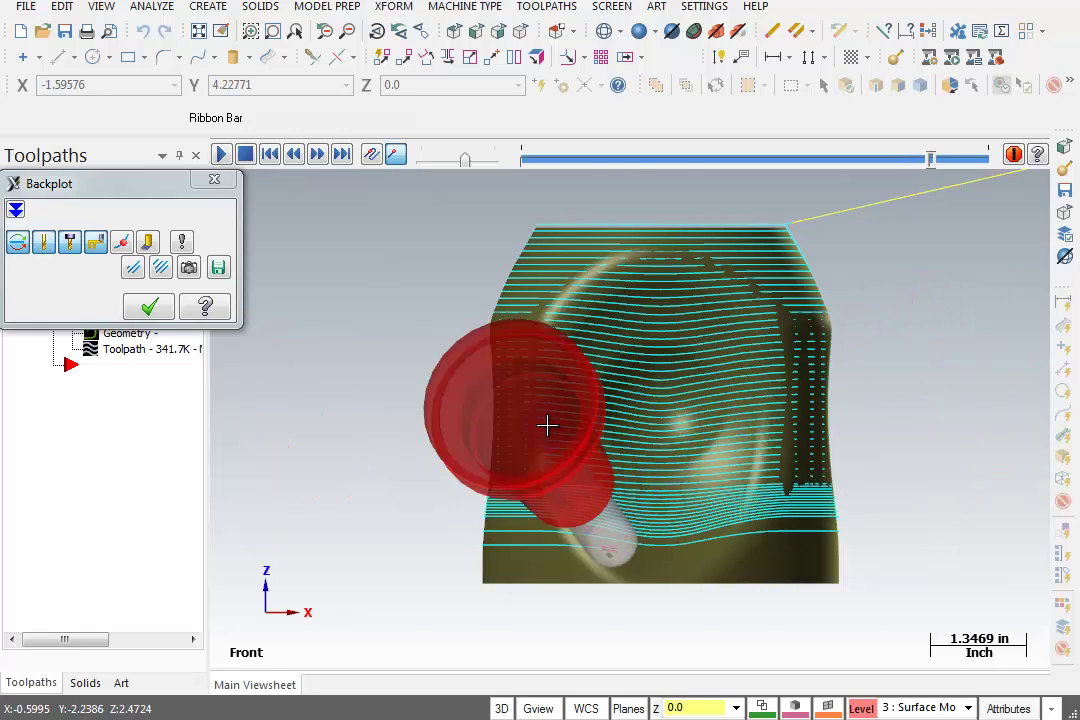
left_click_drag(930, 158, 965, 236)
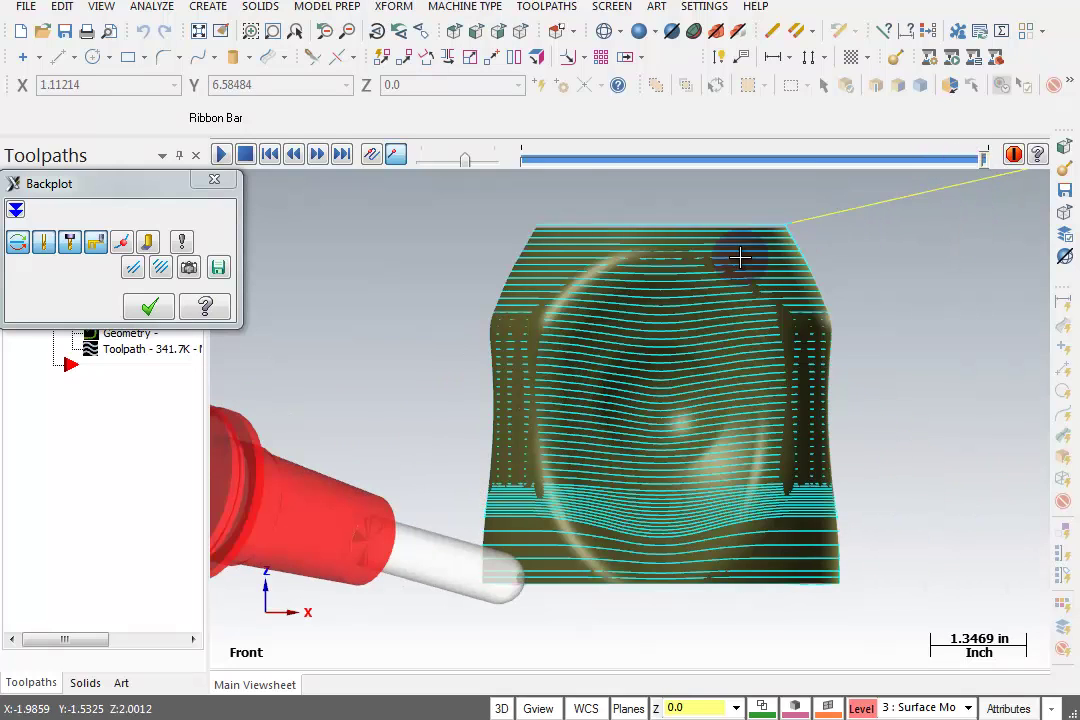
left_click(211, 177)
left_click(165, 318)
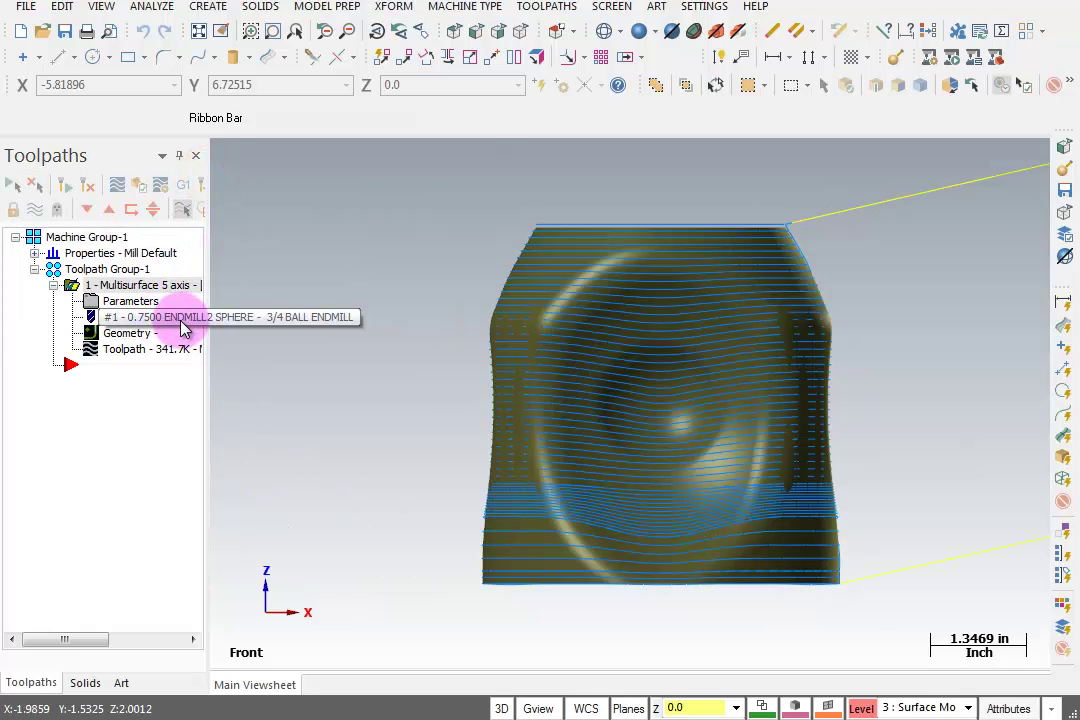
Copy operation 1 after itself as operation 2 and open its parameters
left_click(93, 287)
right_click_drag(93, 287, 68, 362)
left_click(130, 404)
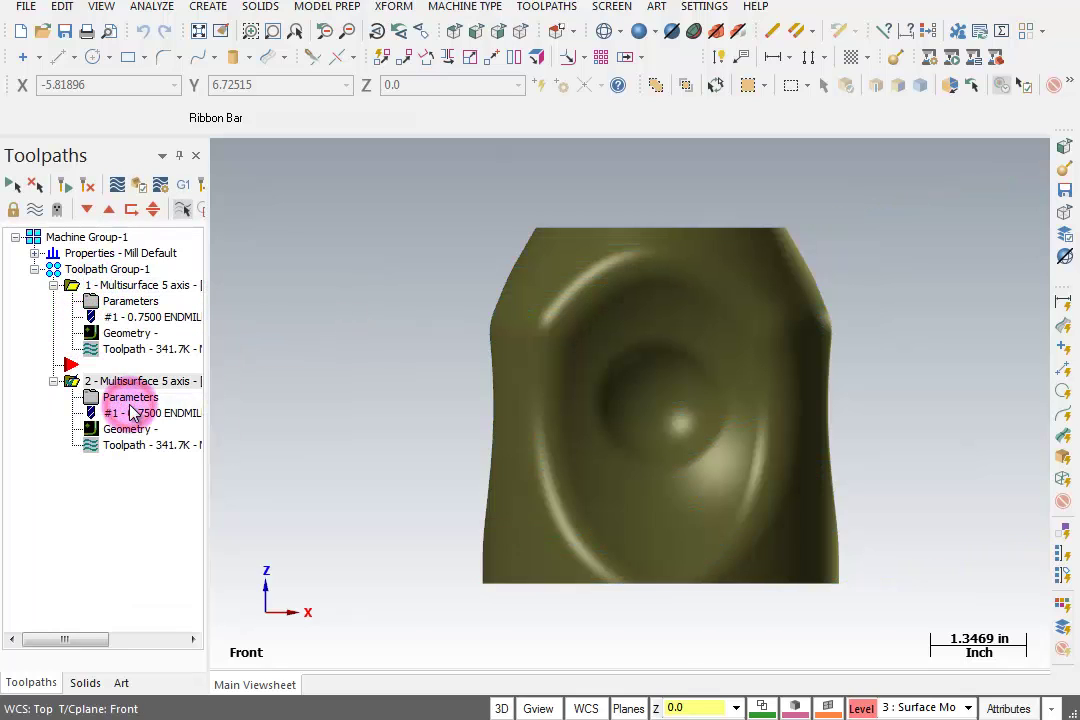
left_click(130, 399)
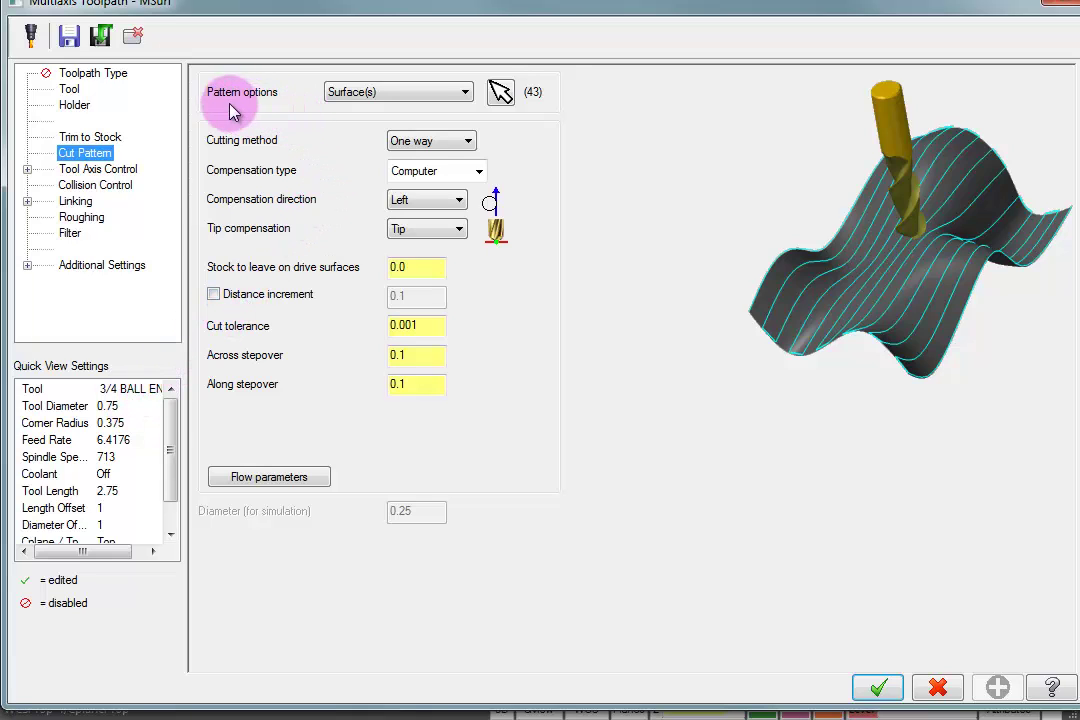
Clear operation 2's previous pattern surface selection and bring up the Level Manager
left_click(500, 93)
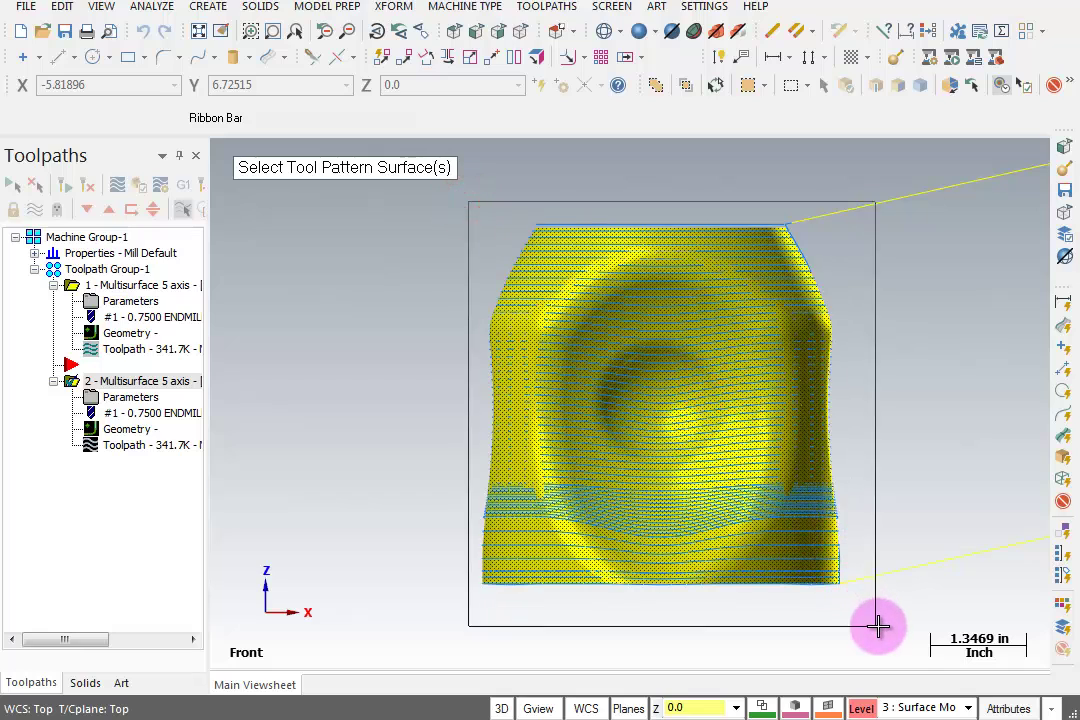
middle_click_drag(877, 626, 940, 250)
left_click(1058, 90)
key("alt+z")
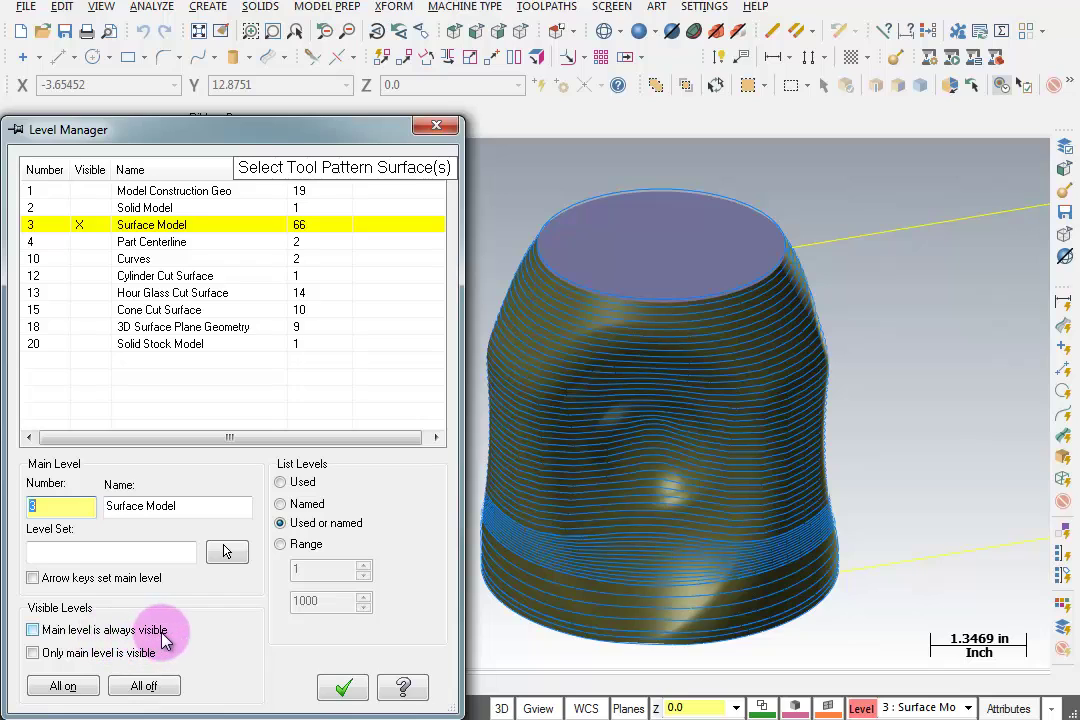
Hide level 3, show level 12, and pick the Cylinder Cut Surface as the only pattern surface
left_click(81, 226)
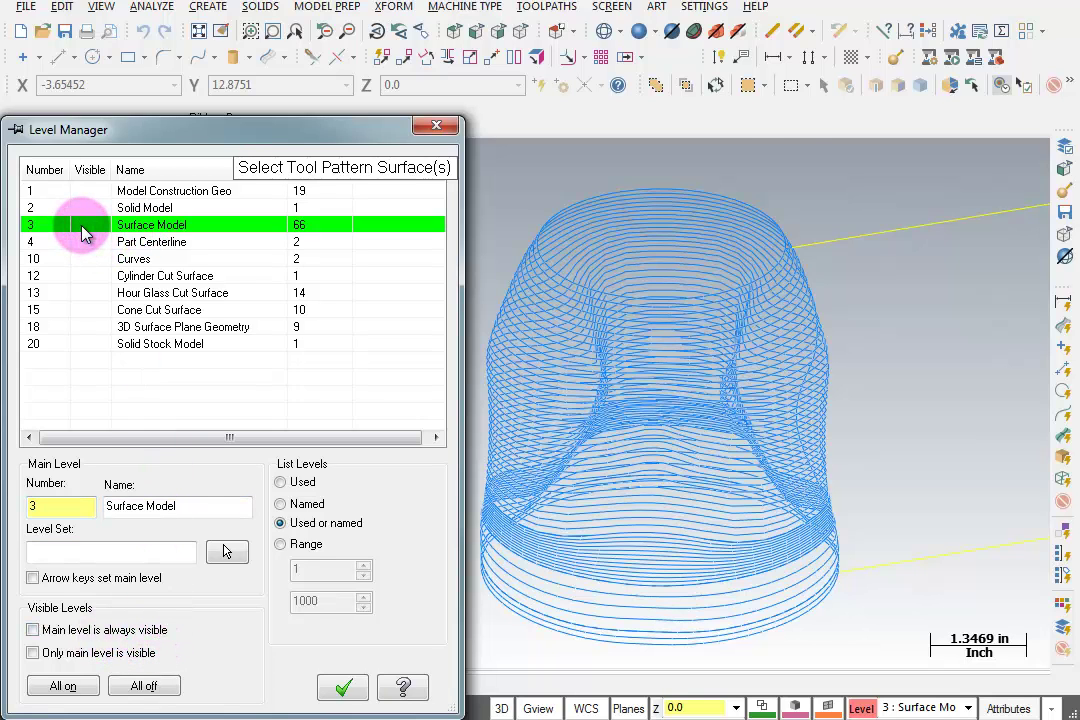
left_click(82, 276)
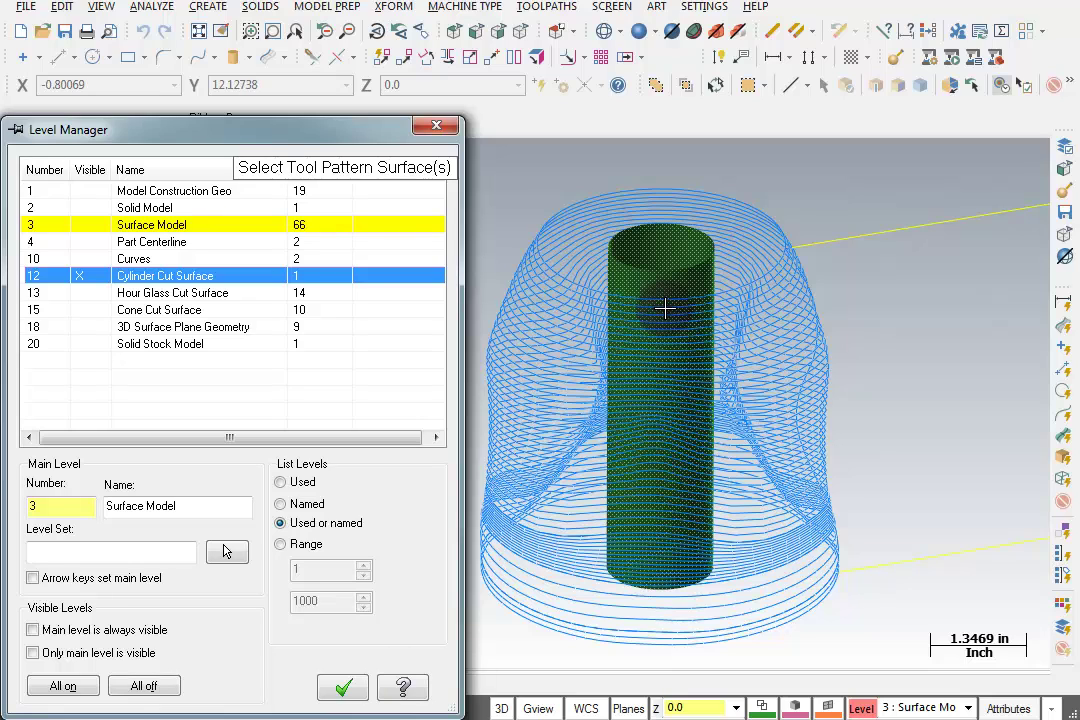
left_click(665, 309)
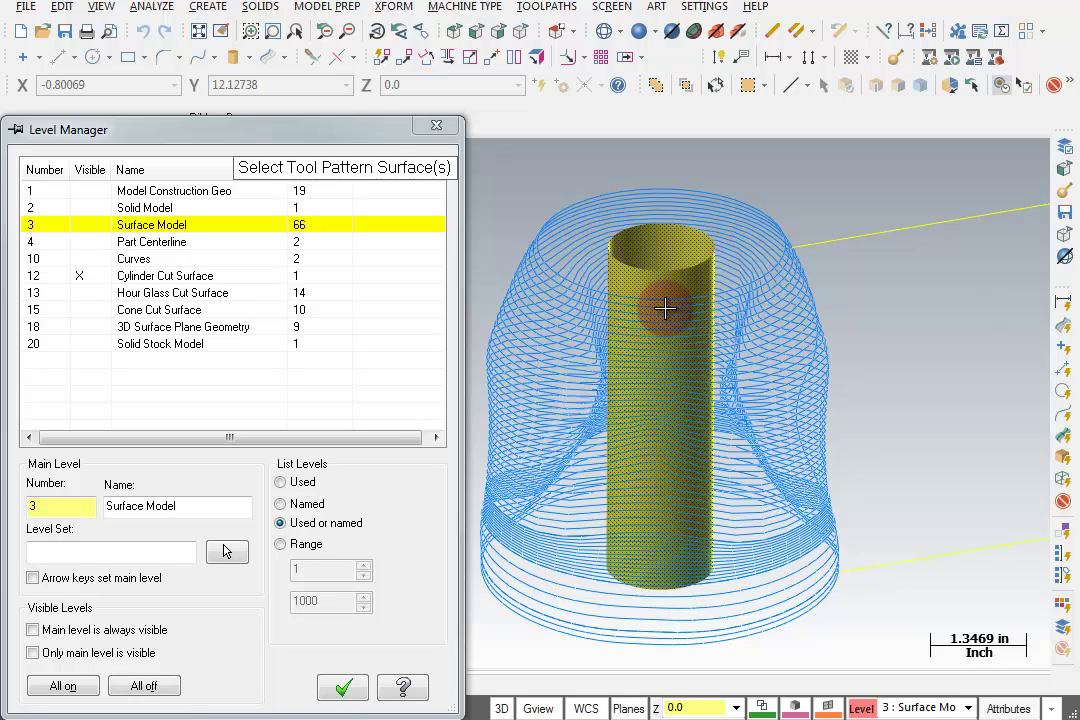
left_click(80, 225)
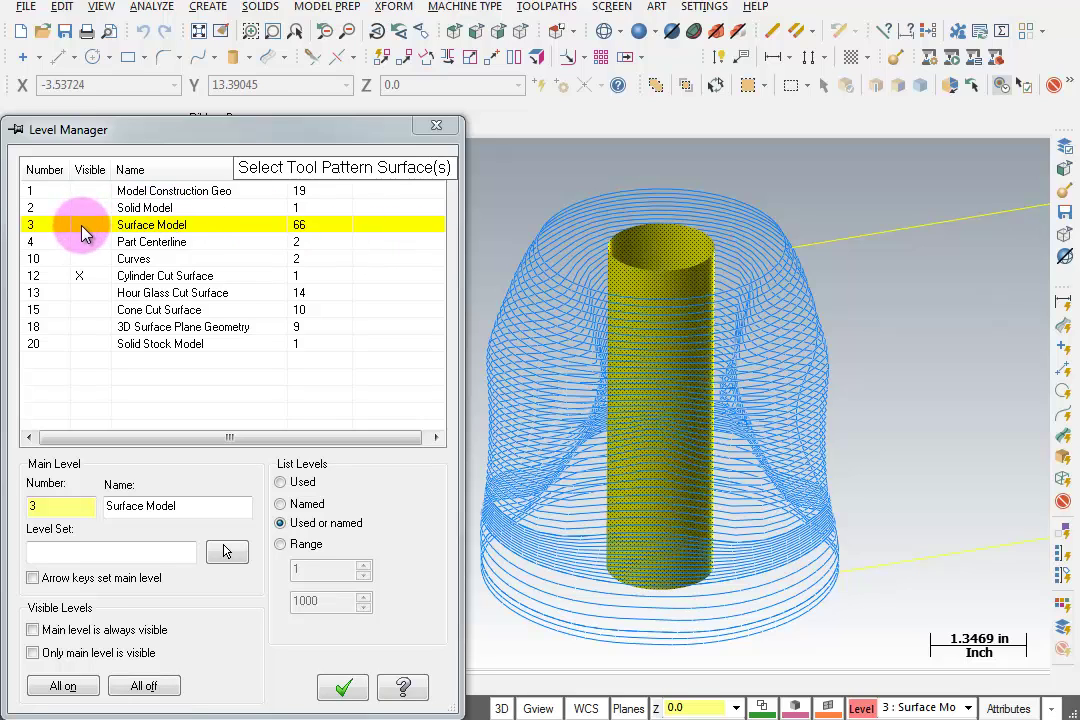
left_click(343, 687)
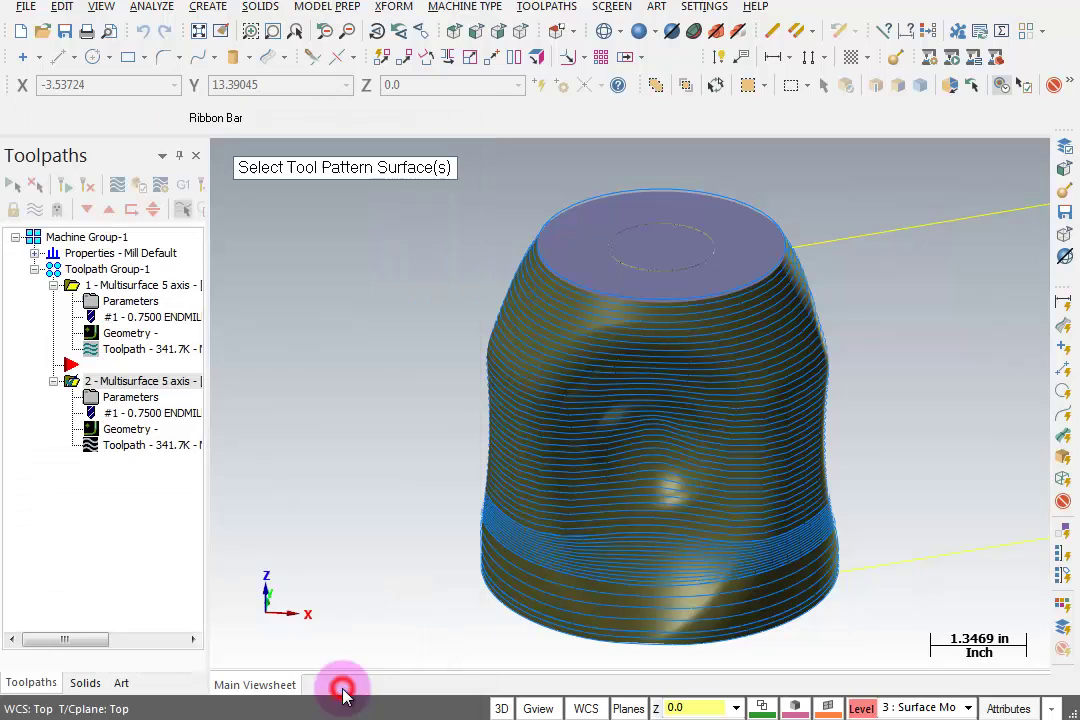
key("Return")
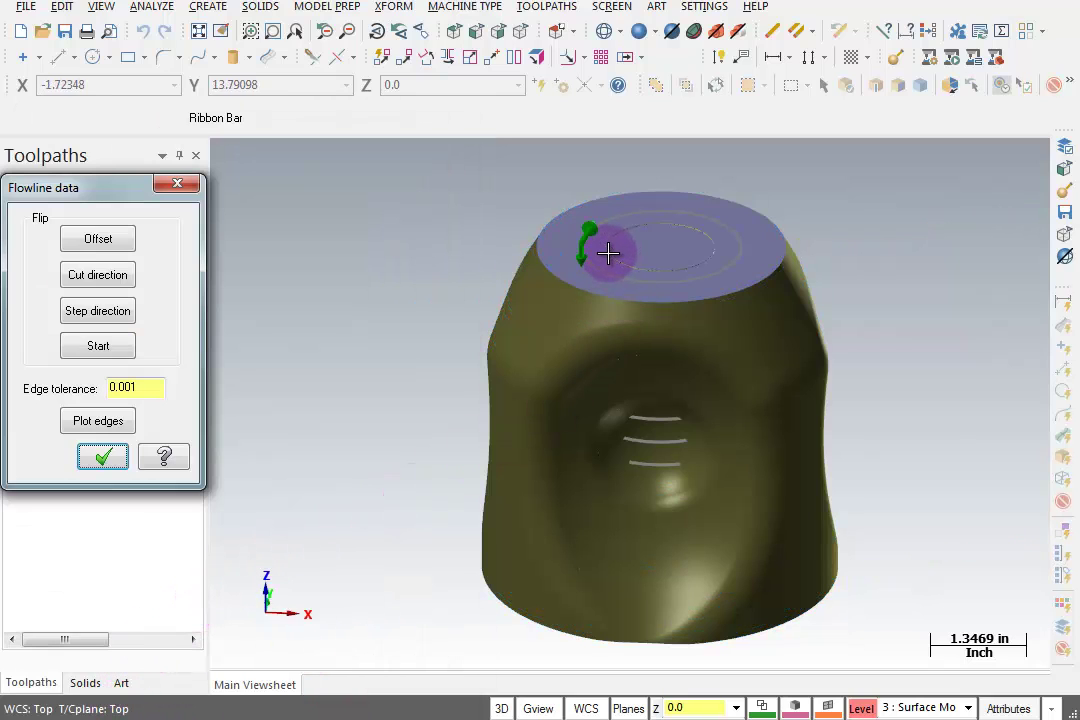
key("alt+s")
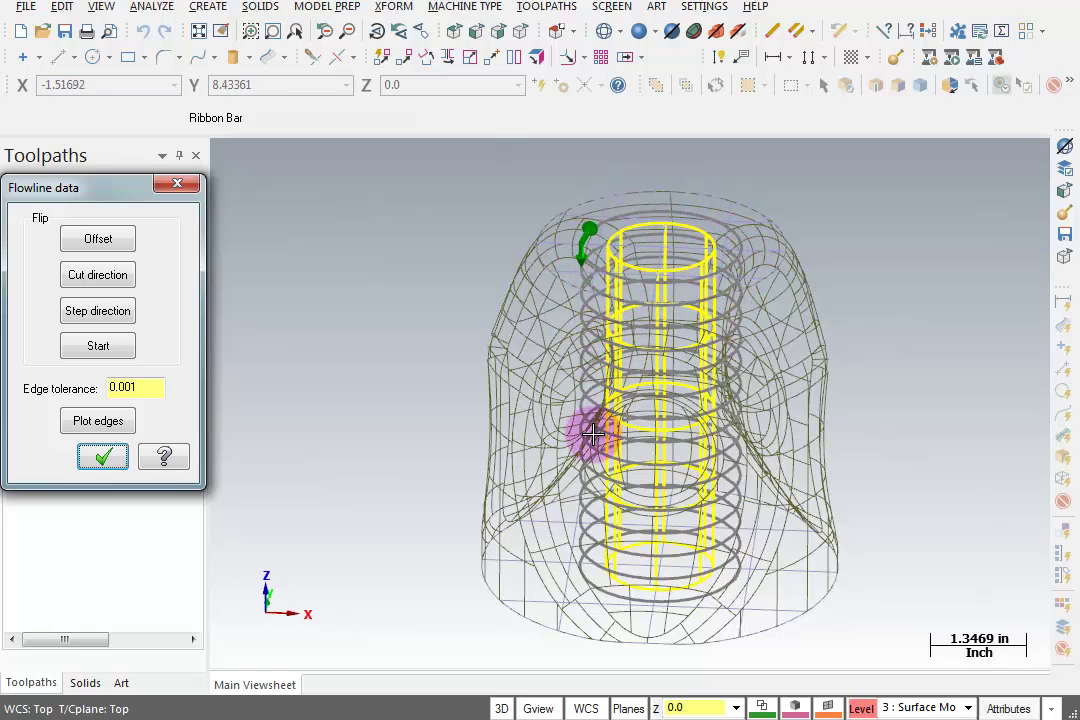
Set all 43 colour-157 surfaces as operation 2's compensation surfaces in Collision Control
left_click(100, 458)
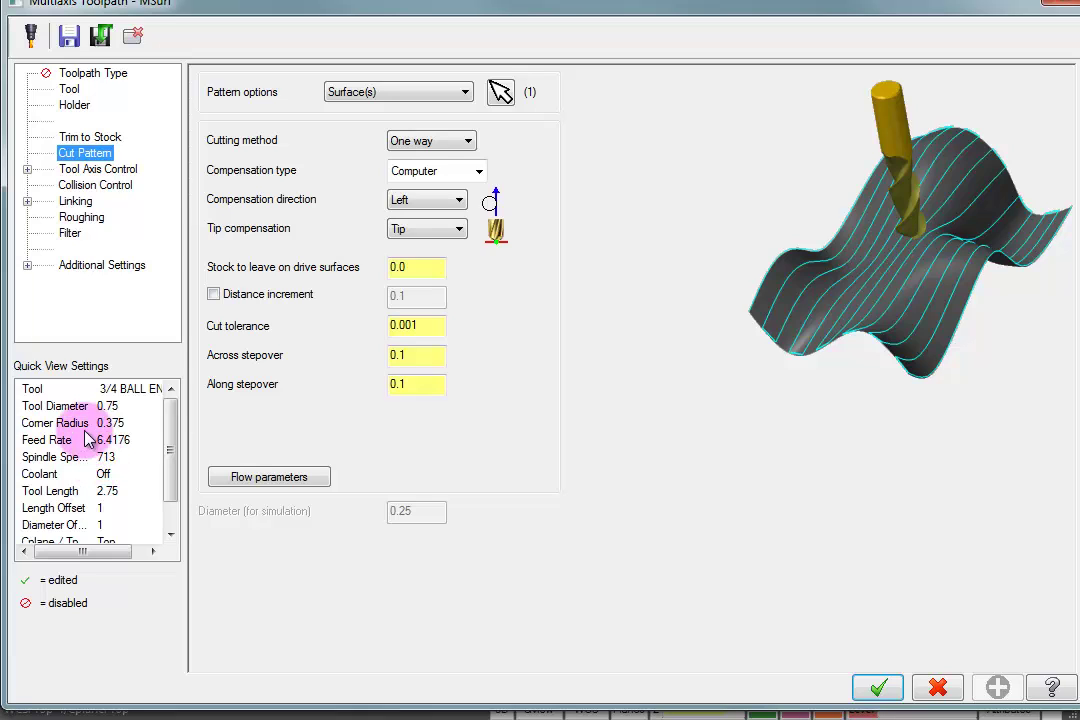
left_click(100, 185)
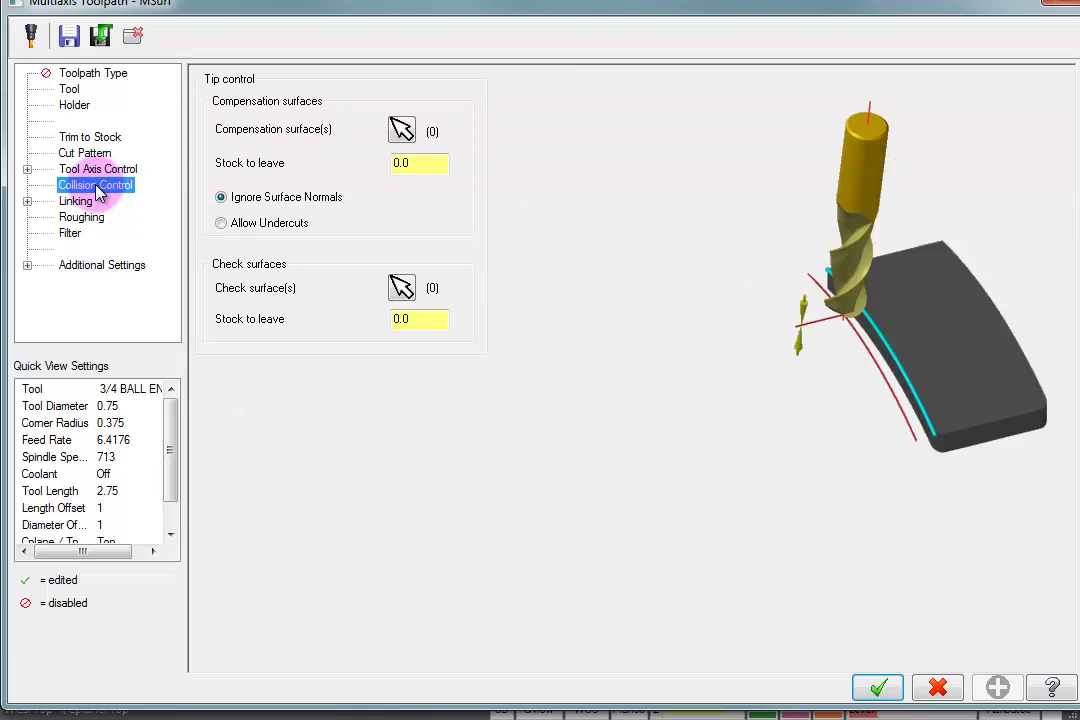
left_click(401, 130)
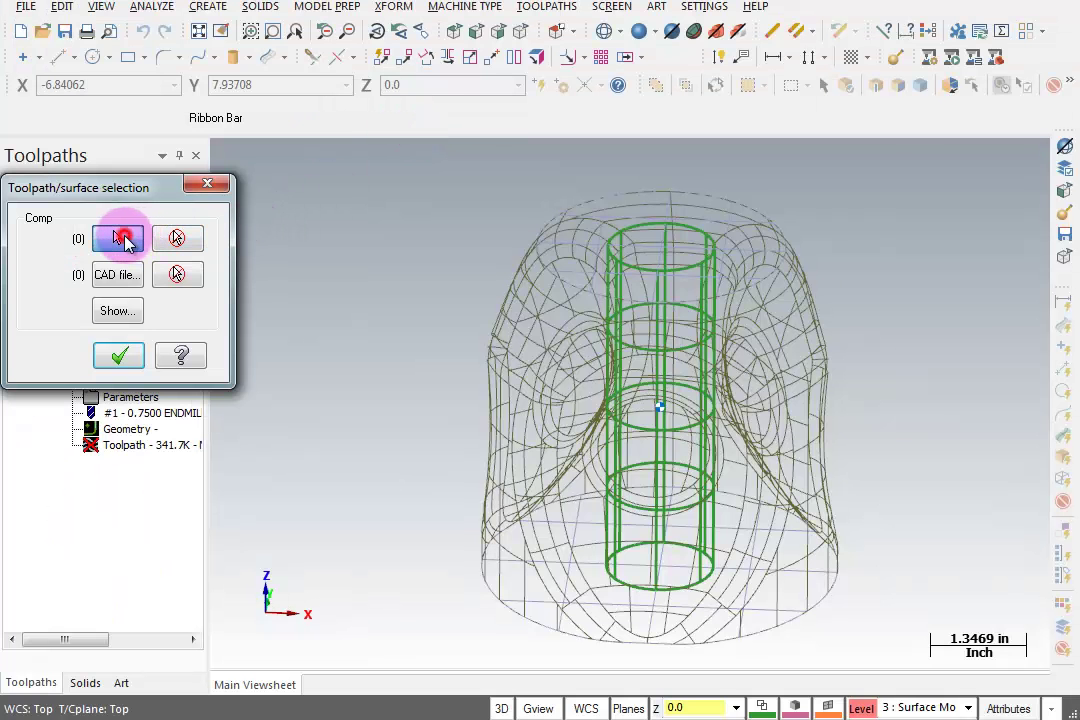
left_click(118, 239)
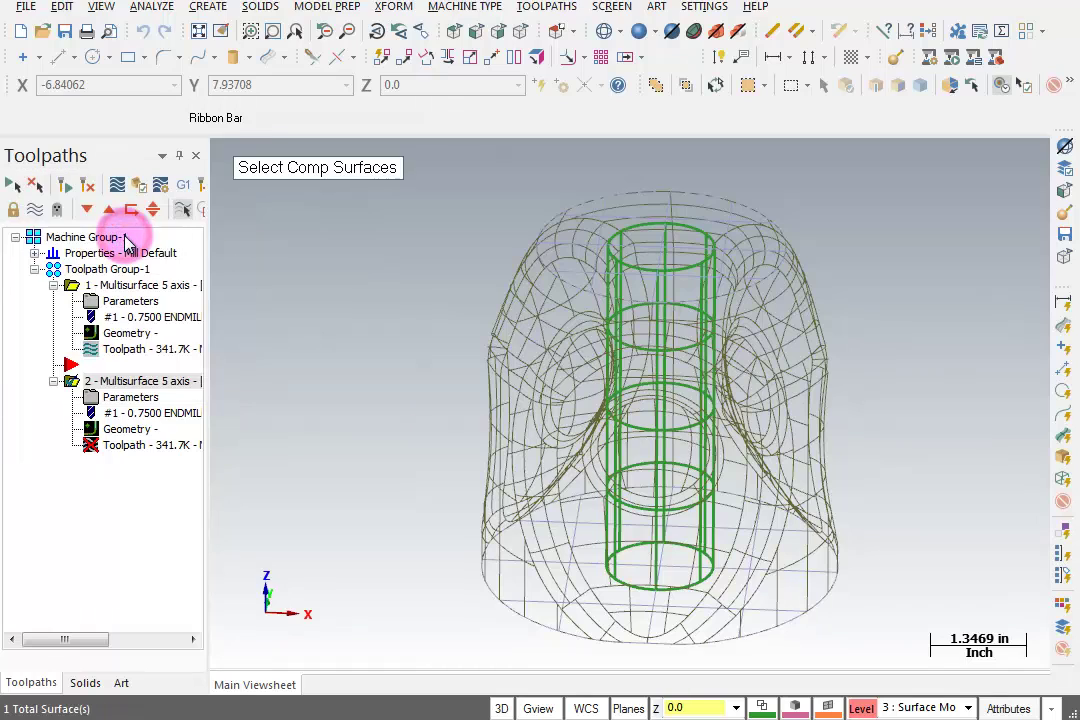
left_click(656, 86)
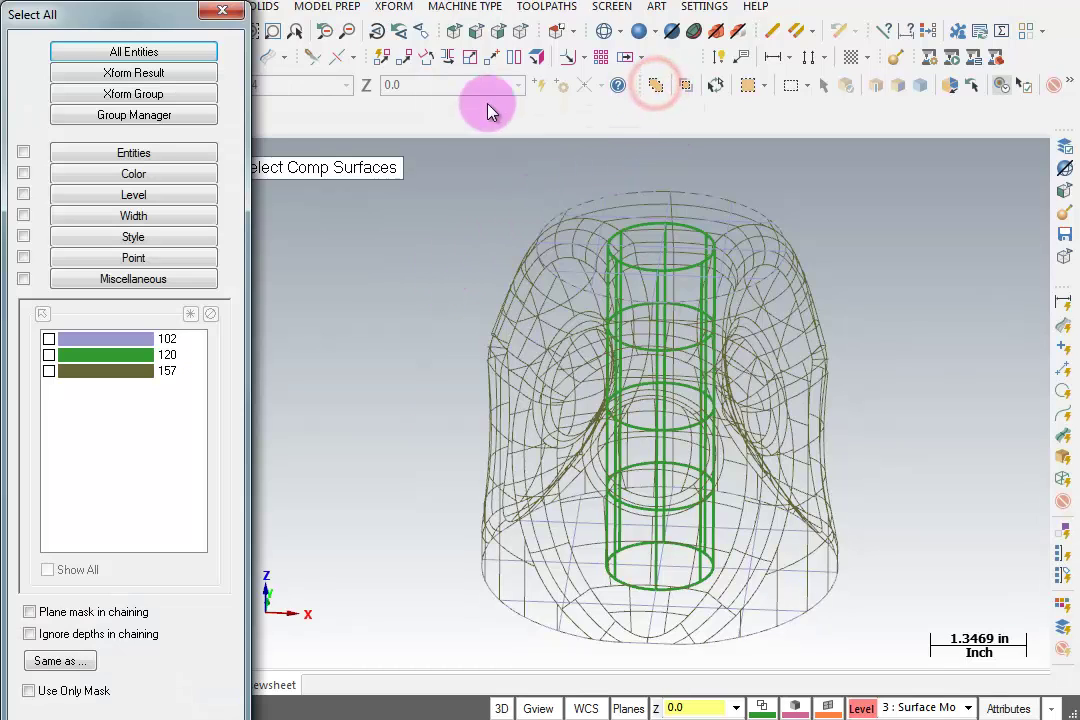
left_click(106, 370)
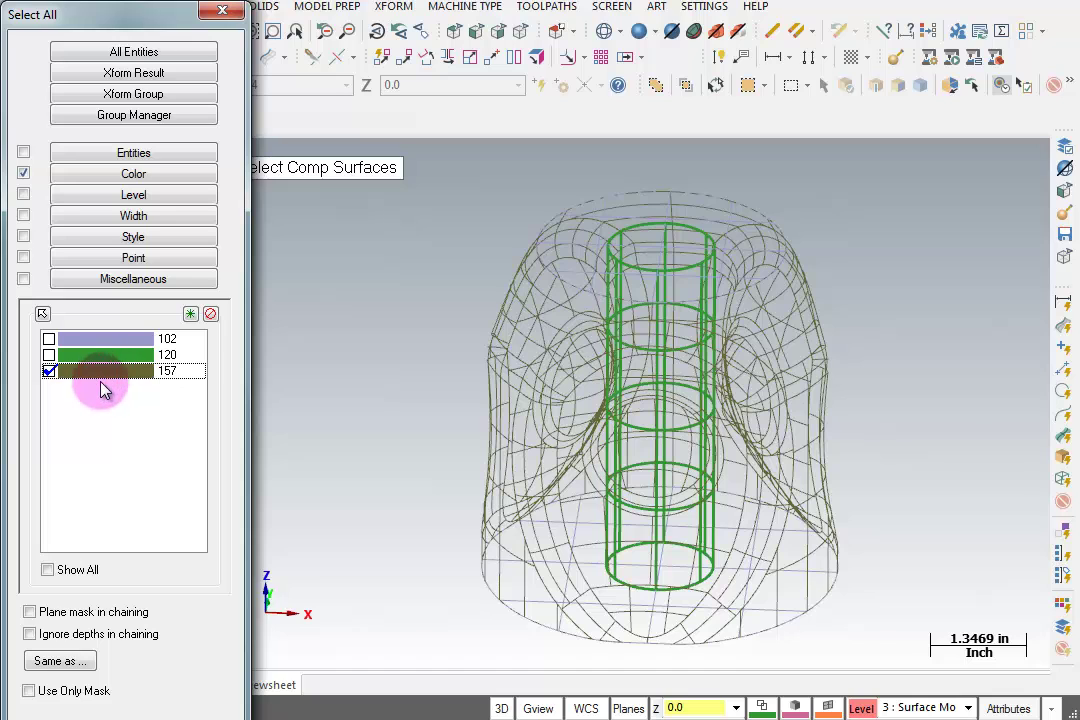
left_click(168, 714)
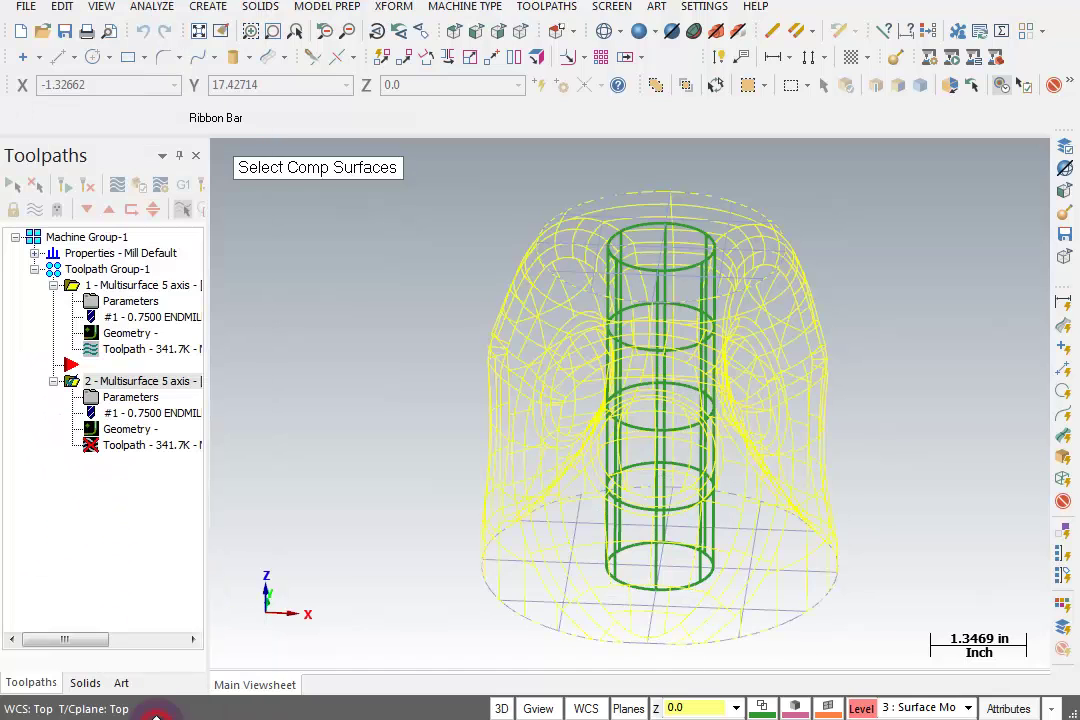
key("Return")
left_click(119, 356)
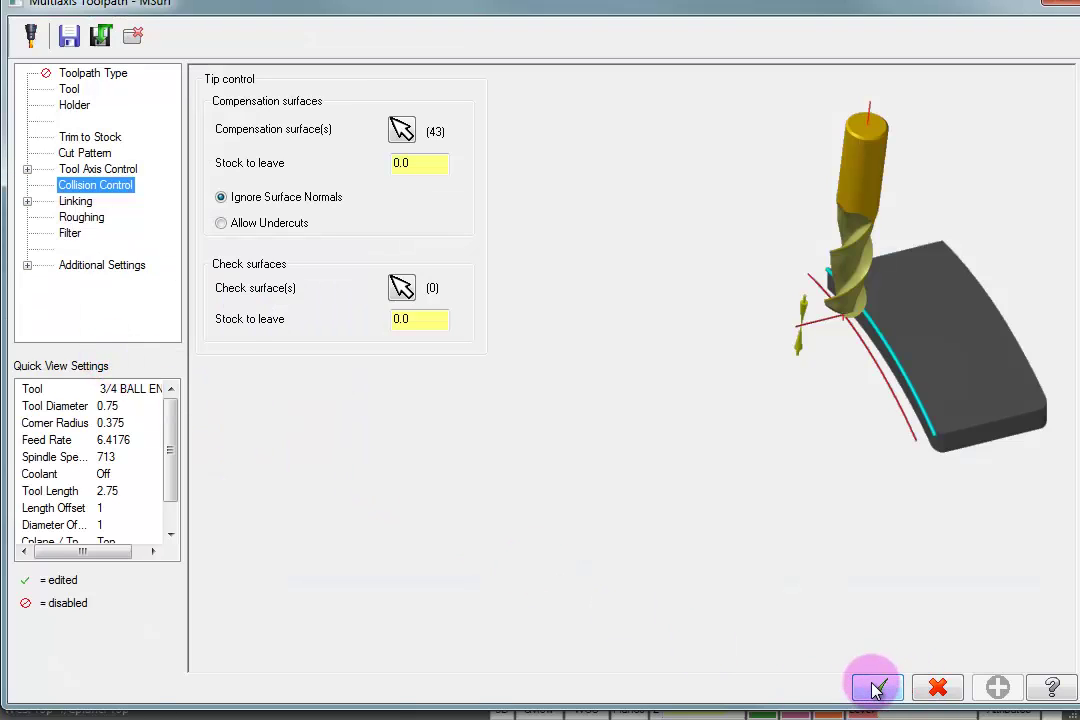
Regenerate operation 2's toolpath to 203.2K and view it from Front (WCS)
left_click(877, 687)
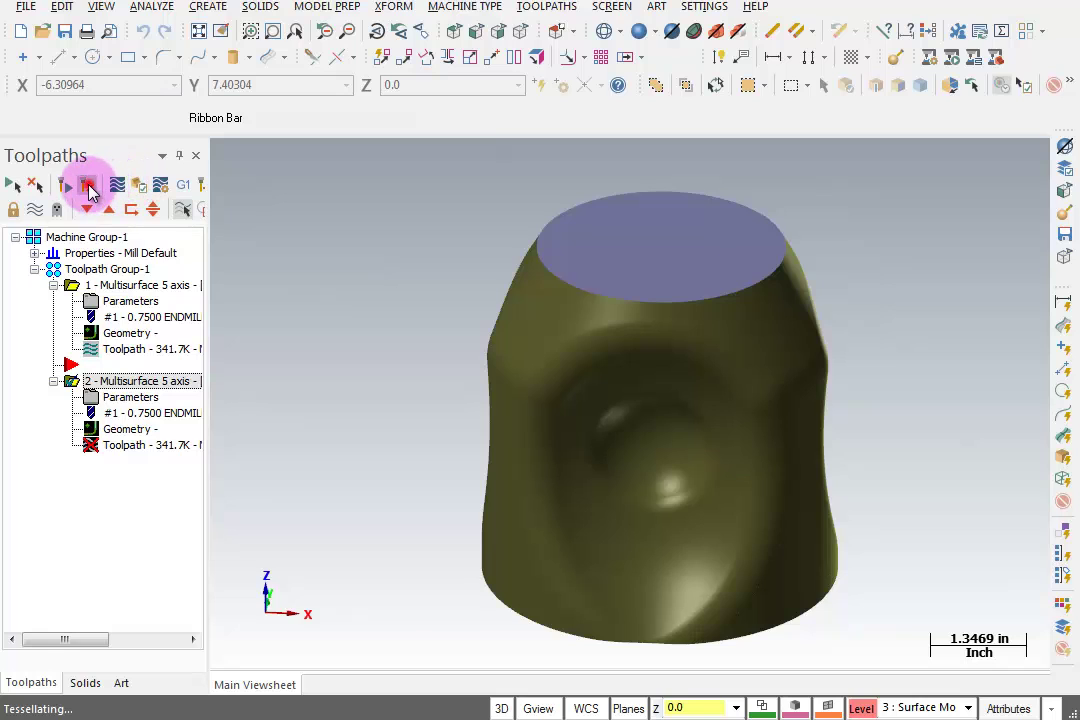
left_click(89, 190)
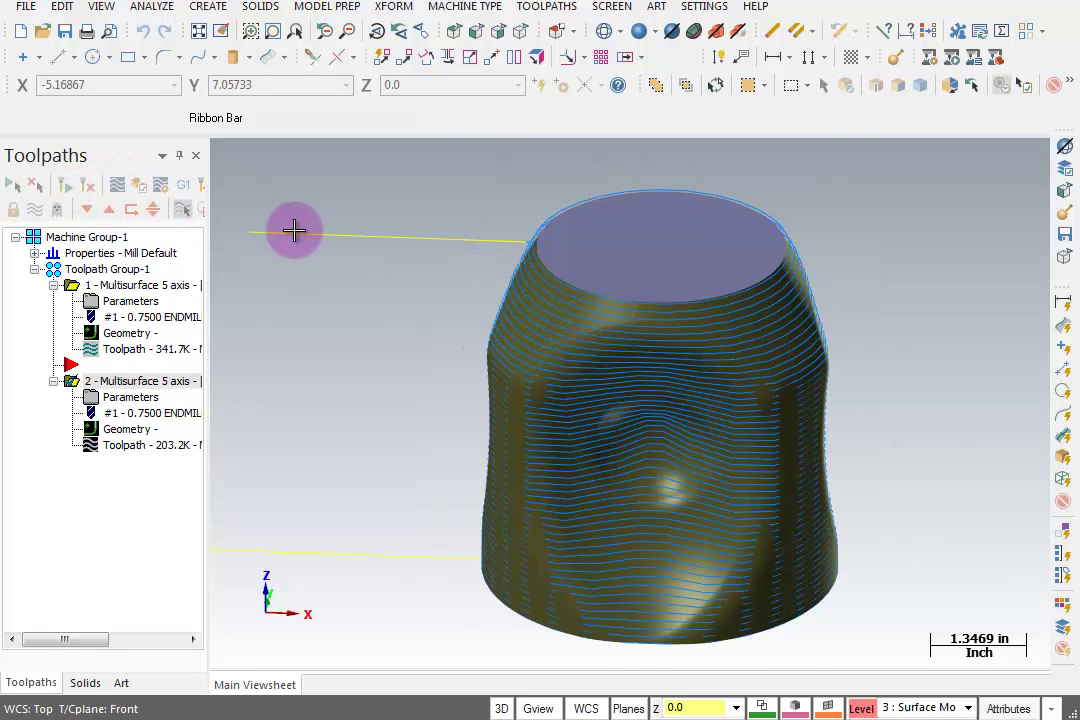
right_click(324, 302)
left_click(396, 463)
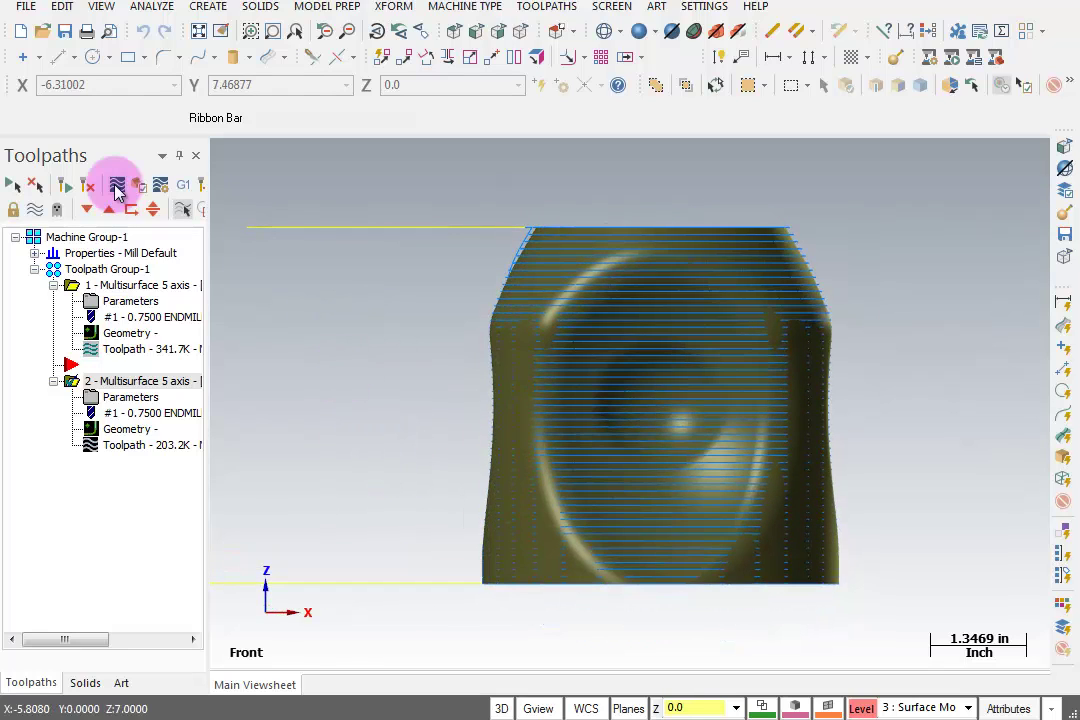
Backplot the toolpath from the part's top downward, then close the backplot
left_click(118, 184)
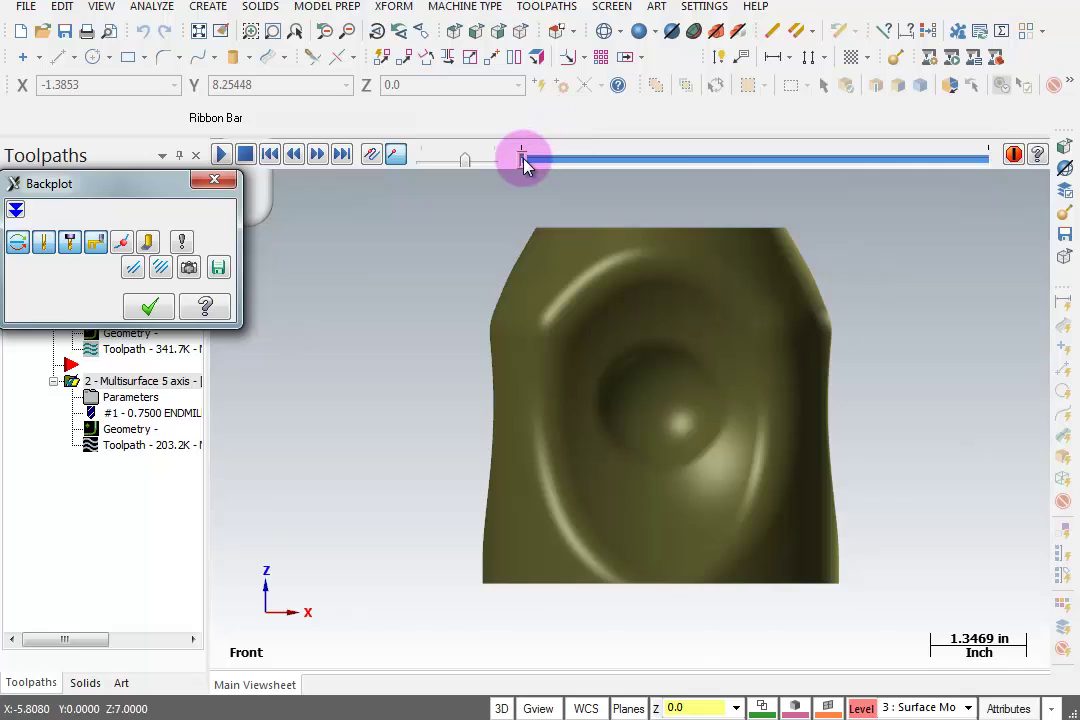
left_click_drag(524, 165, 566, 555)
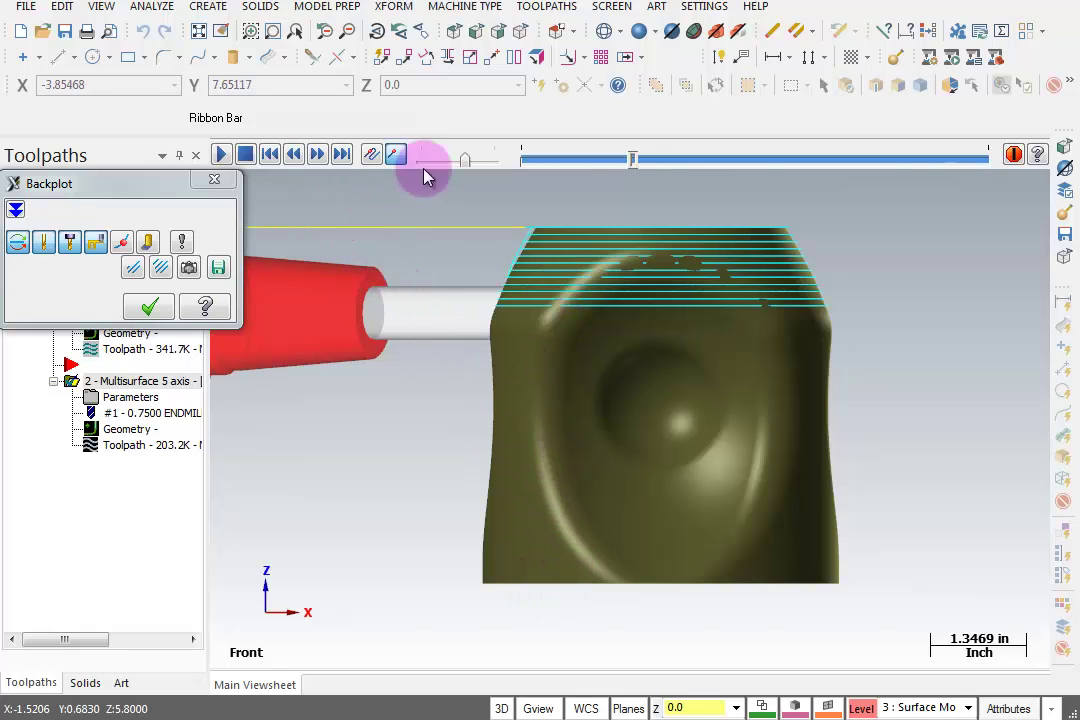
left_click_drag(634, 166, 489, 588)
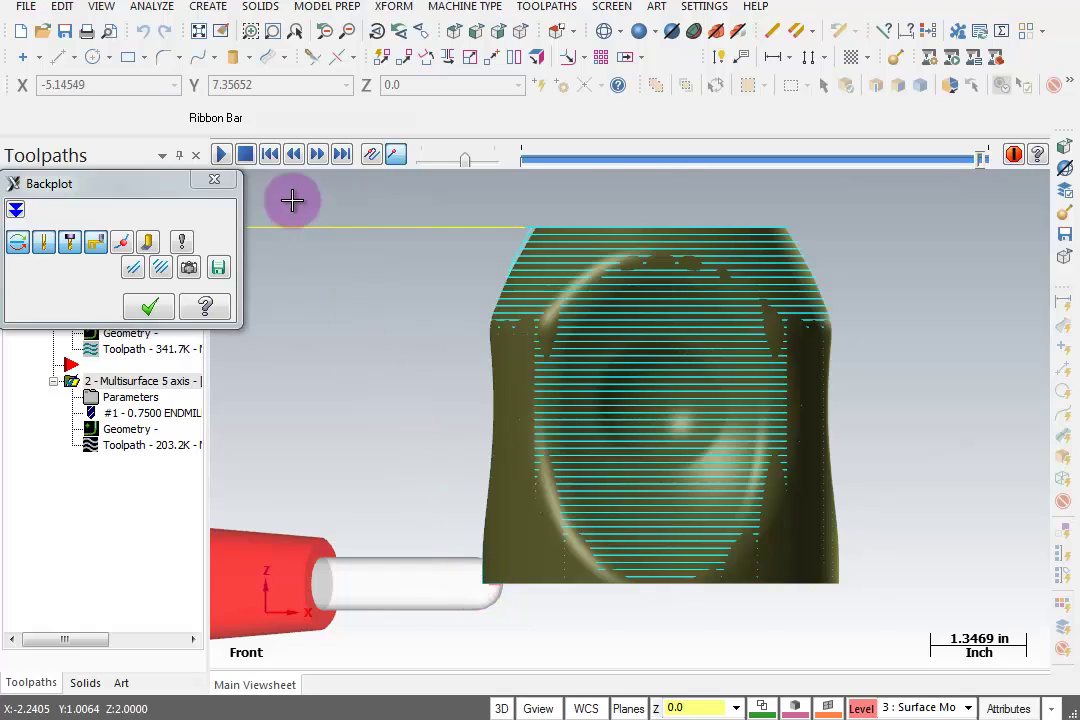
left_click(214, 179)
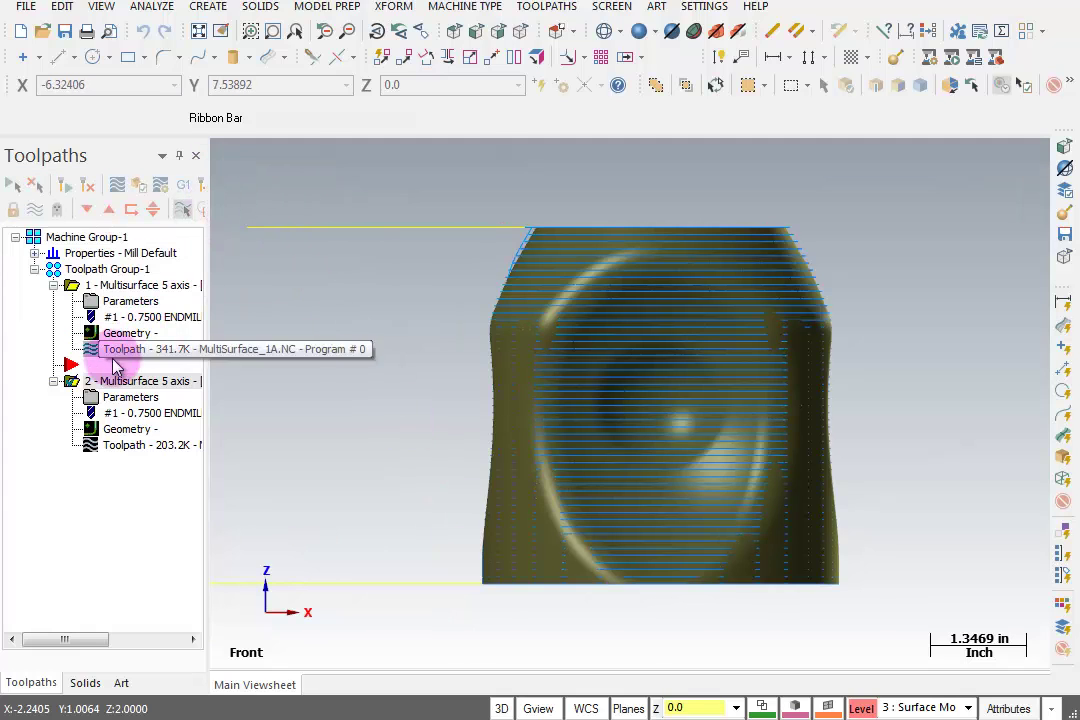
Copy operation 2 as operation 3, hide level 3, and deselect the cylinder pattern surface
right_click_drag(100, 386, 78, 434)
left_click(134, 518)
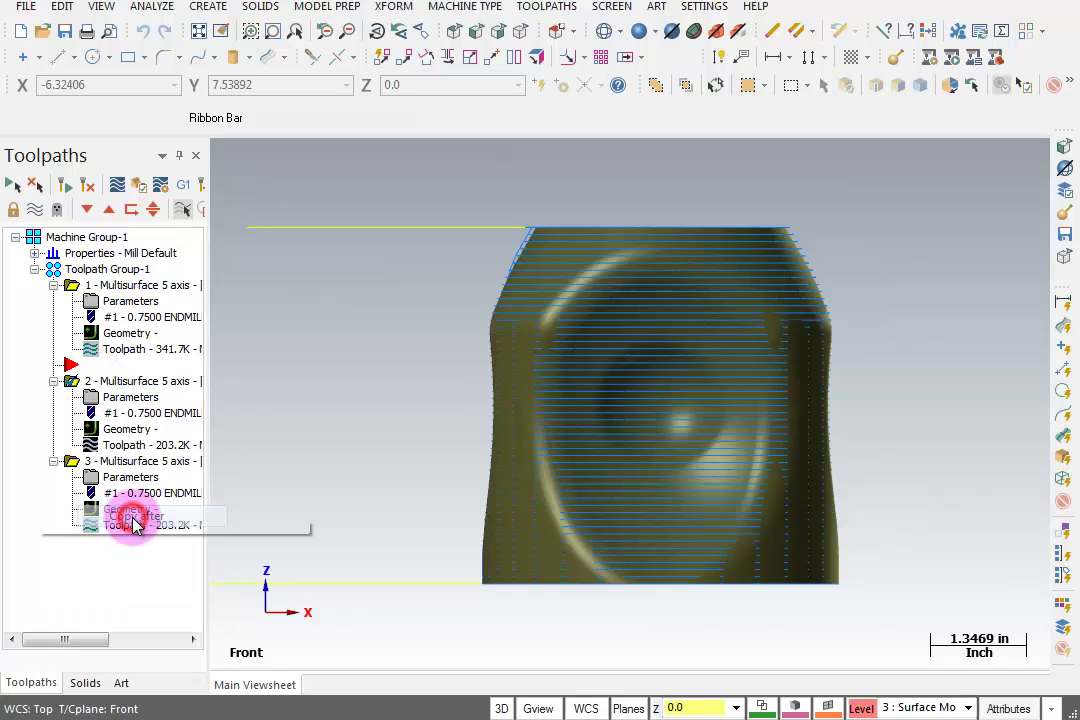
left_click(128, 478)
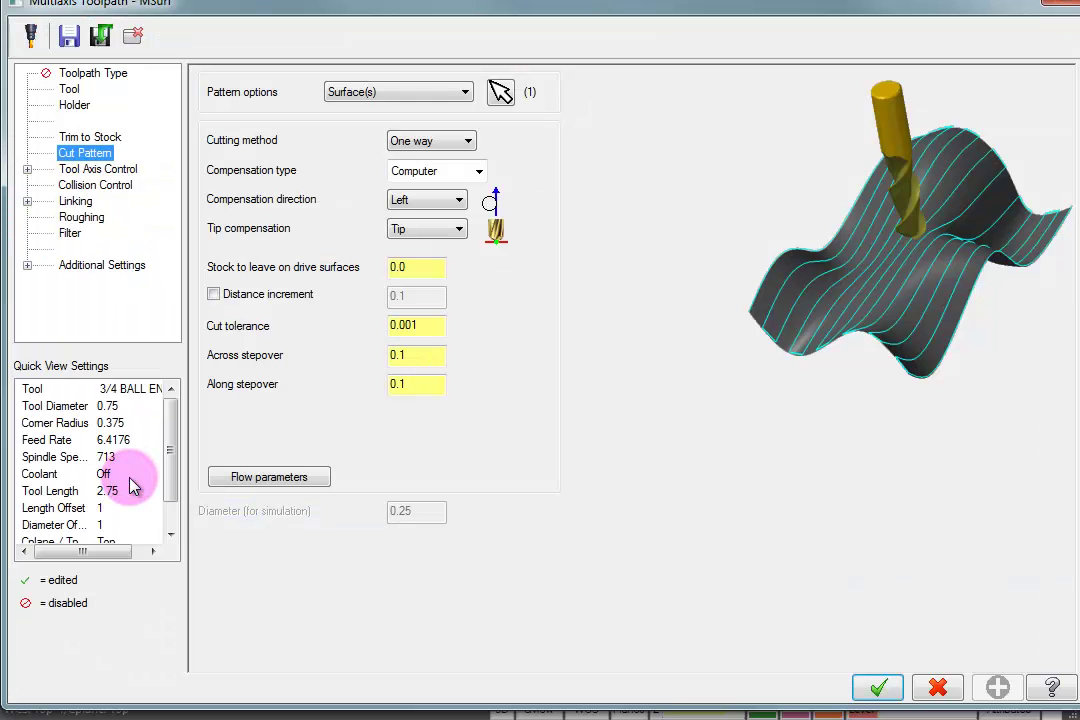
left_click(500, 92)
key("alt+z")
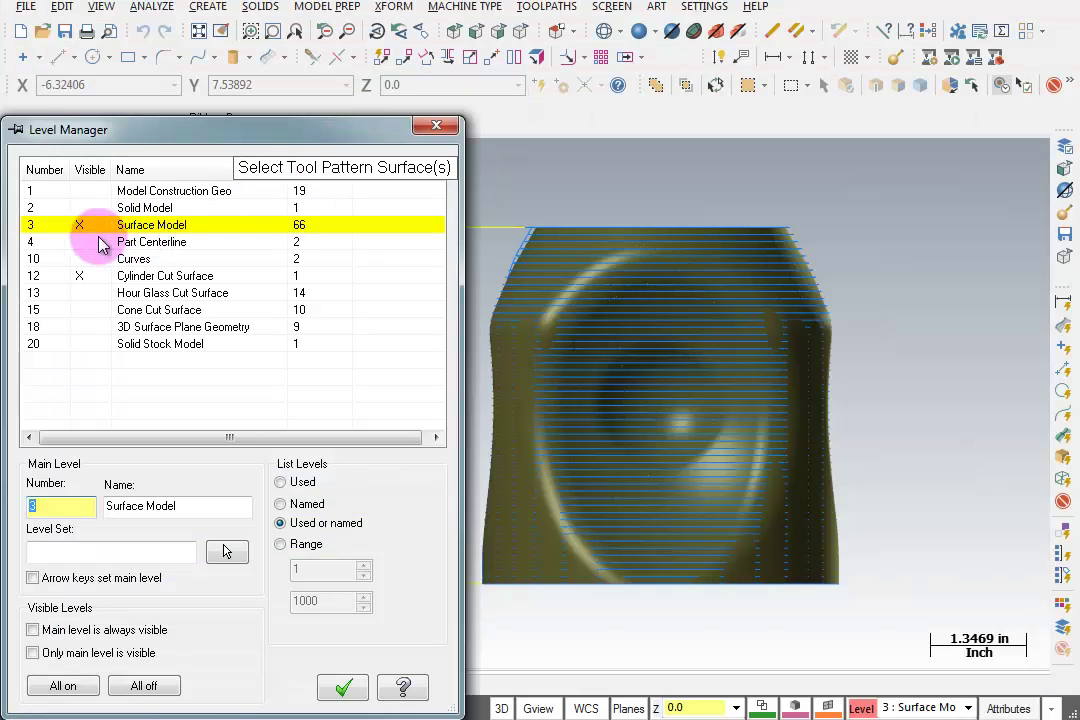
left_click(85, 225)
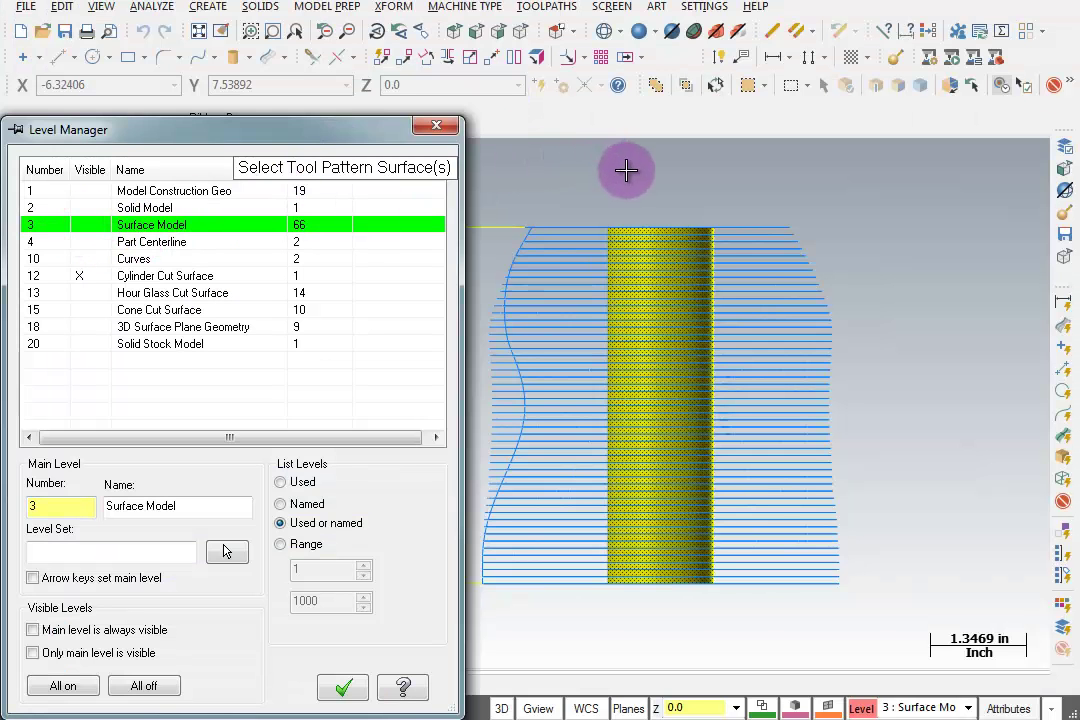
left_click(632, 284)
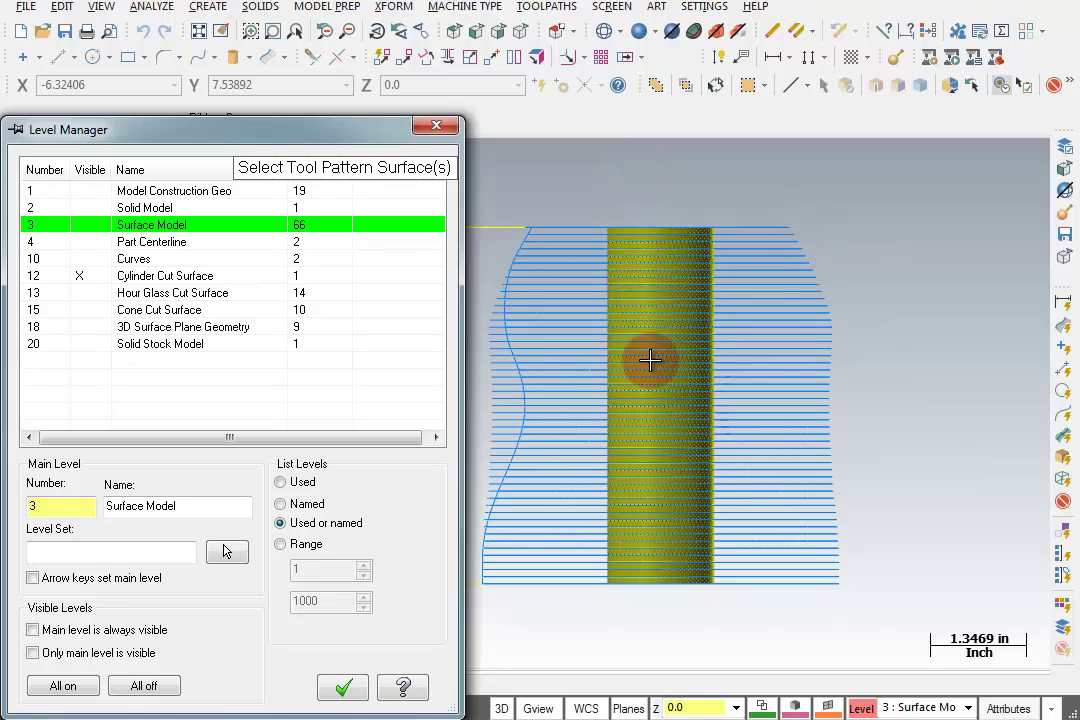
Show the Hour Glass level, hide level 12, and window-select the hourglass as the pattern surface
left_click(657, 311)
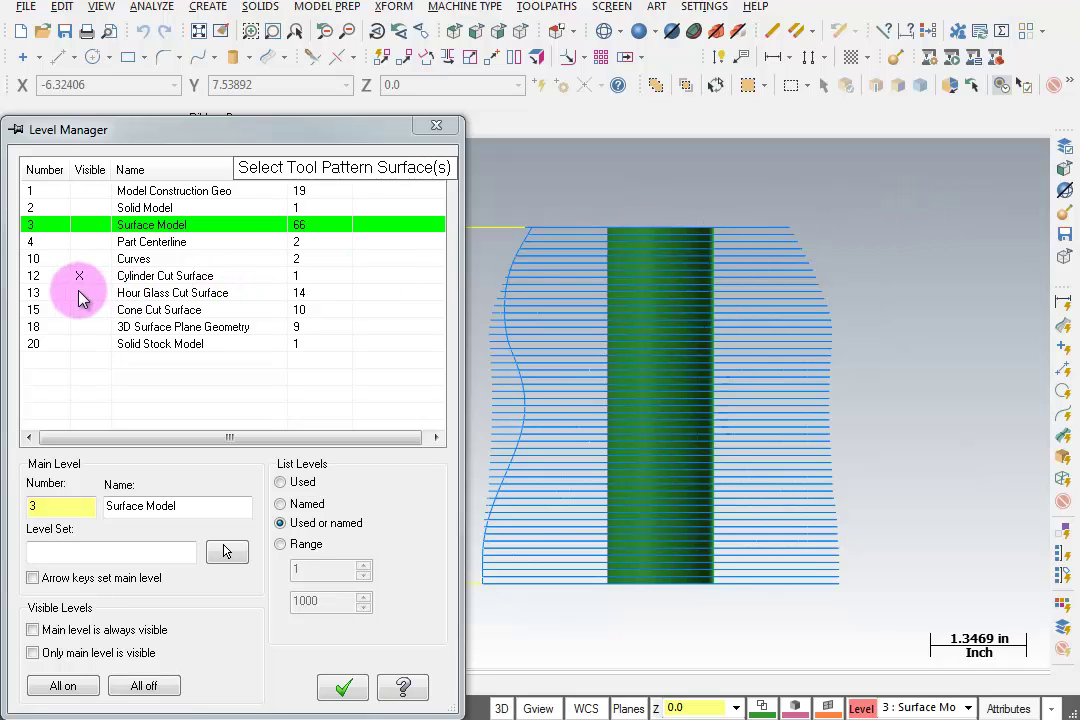
left_click(80, 292)
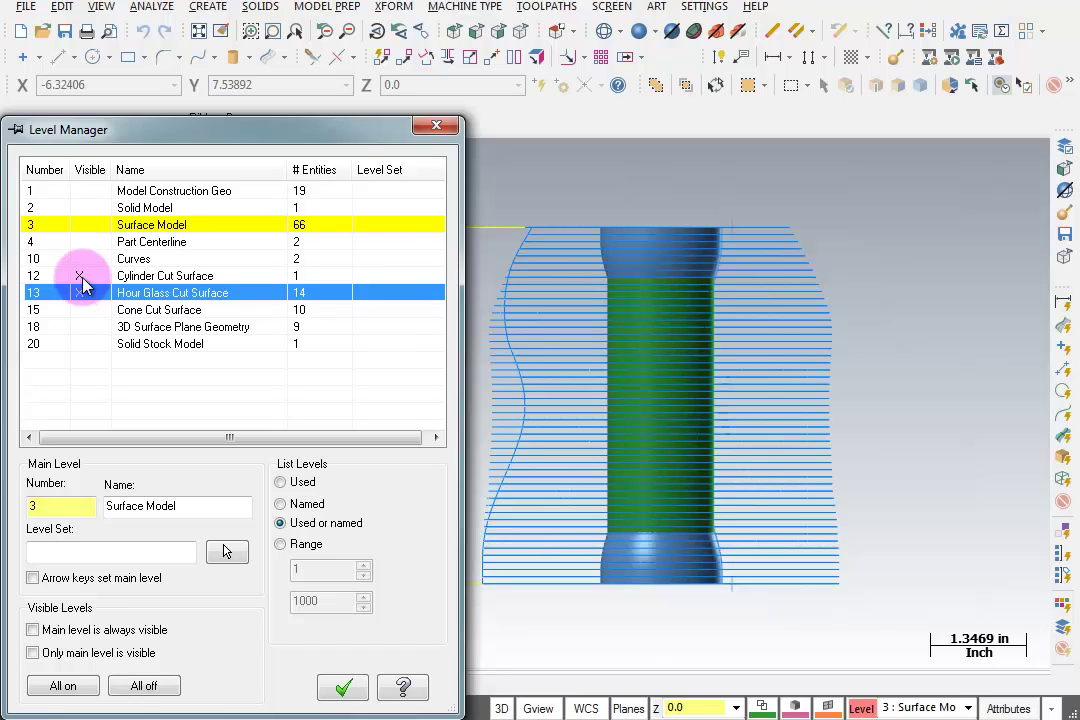
left_click(80, 276)
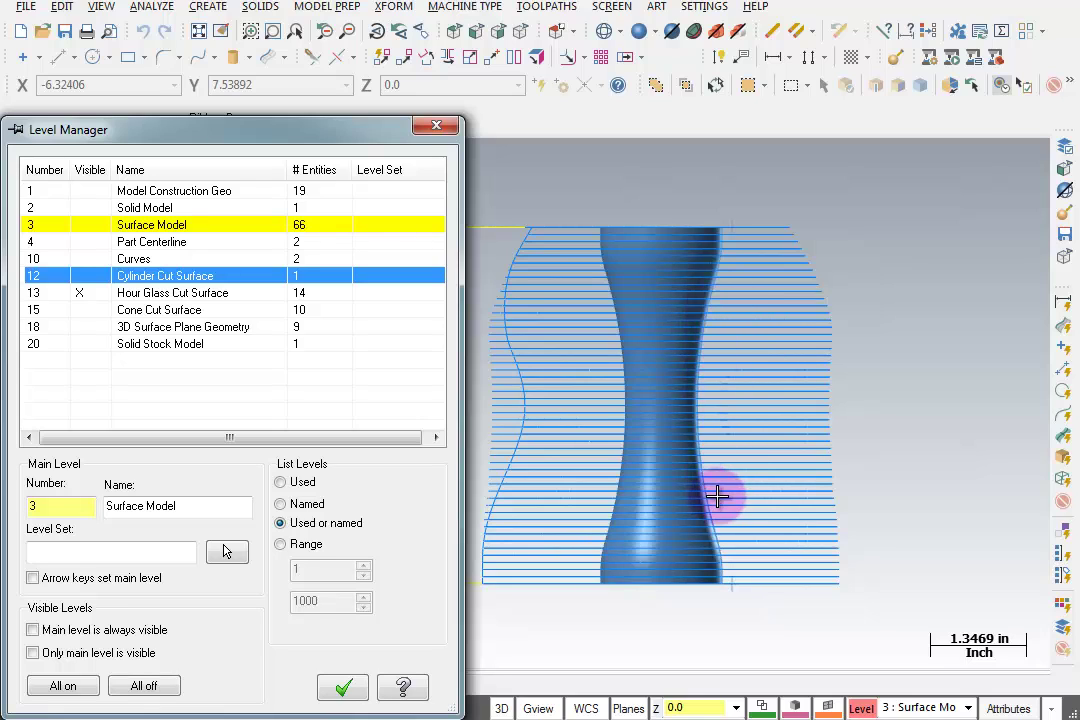
left_click_drag(575, 181, 776, 622)
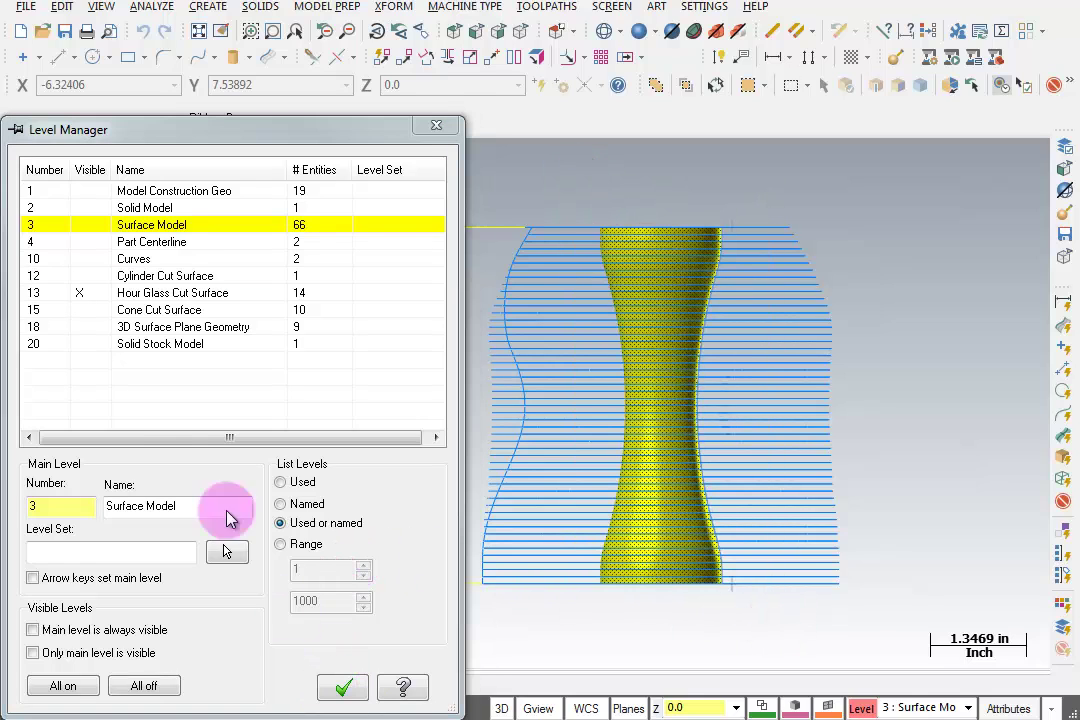
left_click(95, 225)
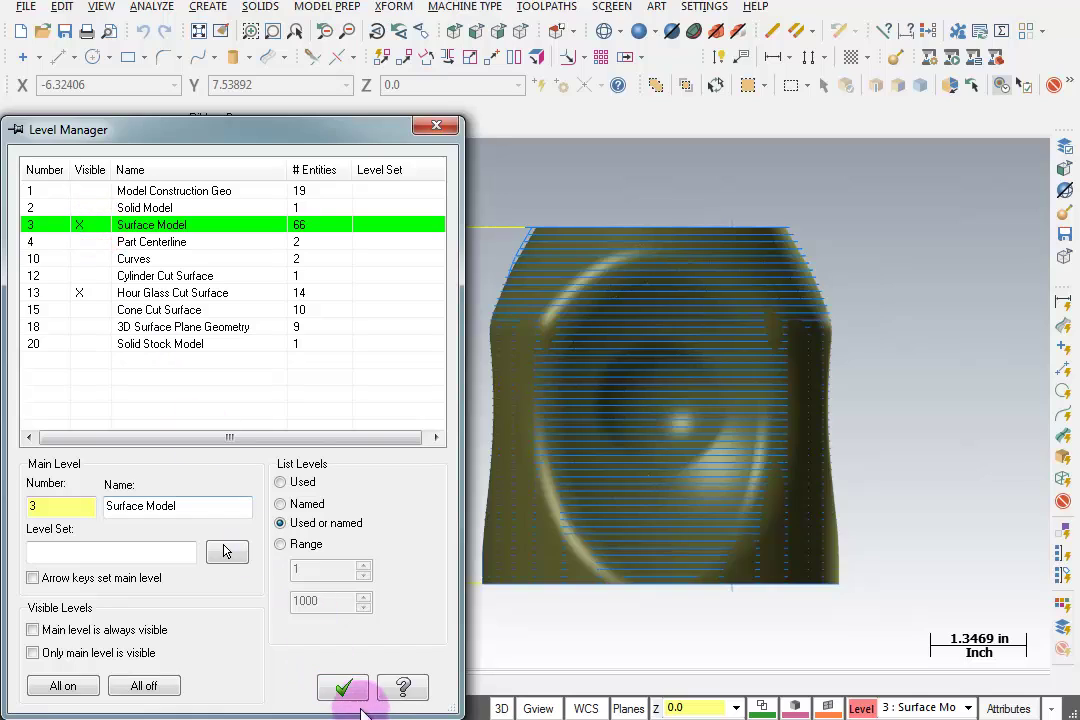
left_click(343, 690)
key("Return")
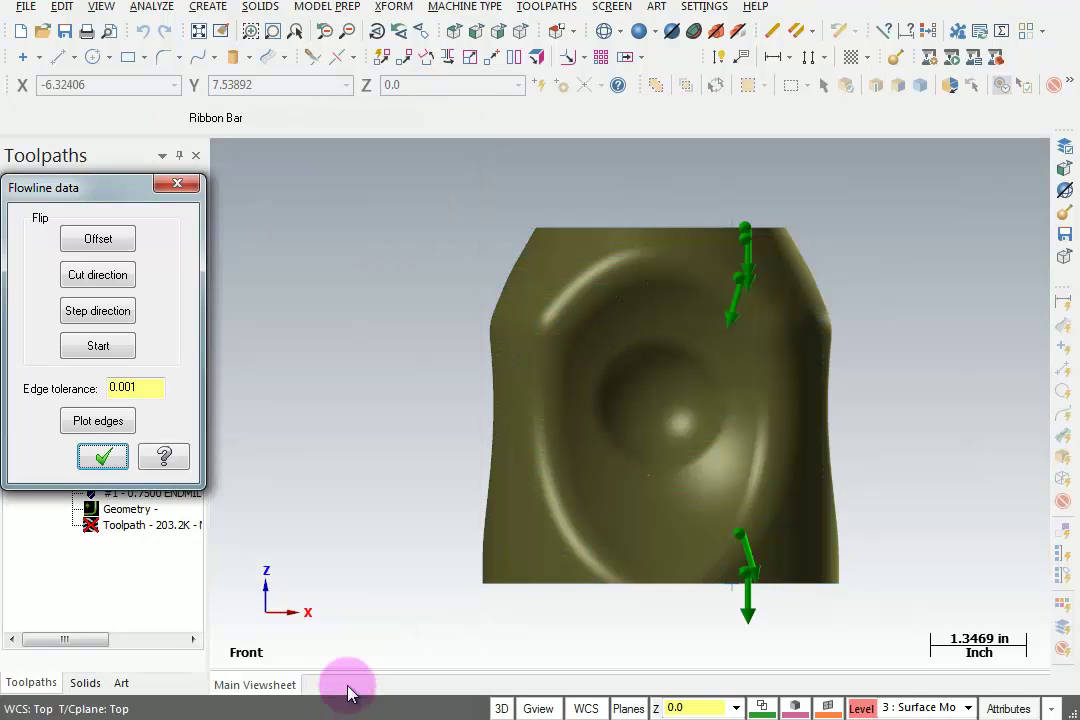
Reverse the hourglass flowline cut direction and regenerate operation 3 into a 327.6K toolpath
key("alt+s")
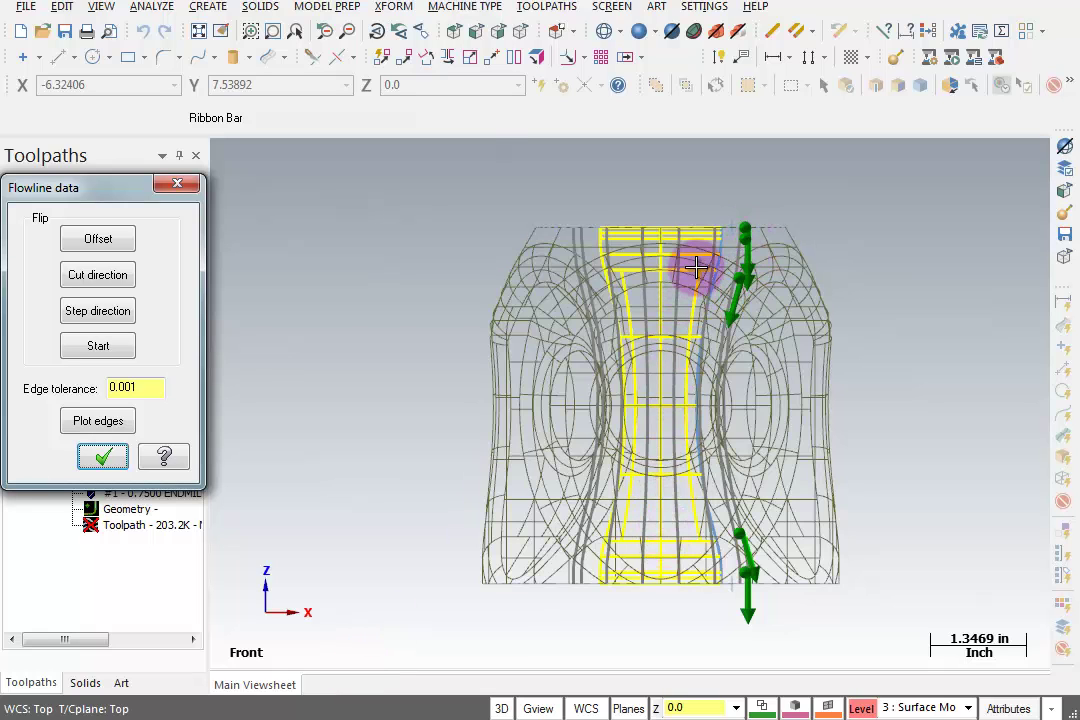
left_click(93, 277)
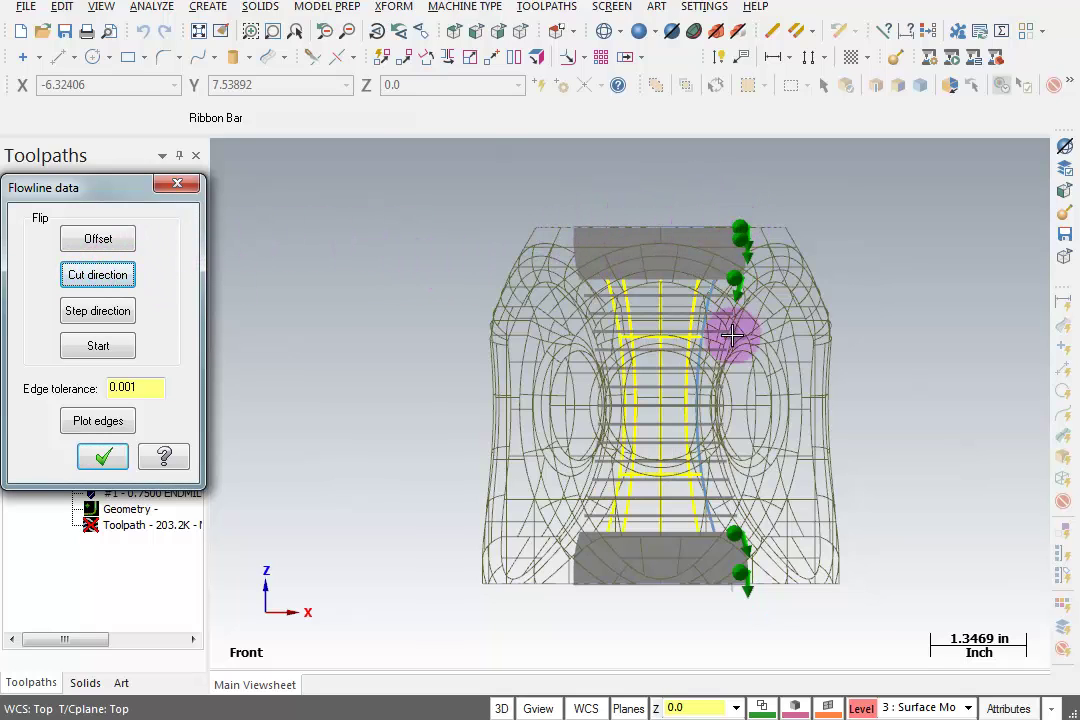
left_click(102, 457)
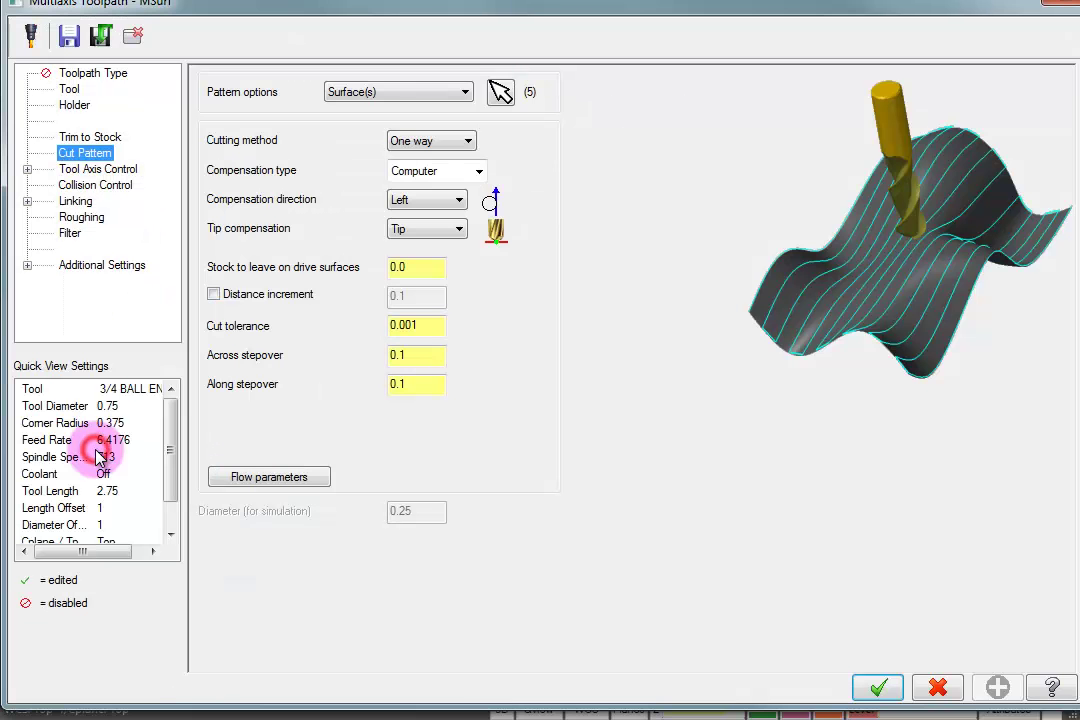
left_click(873, 686)
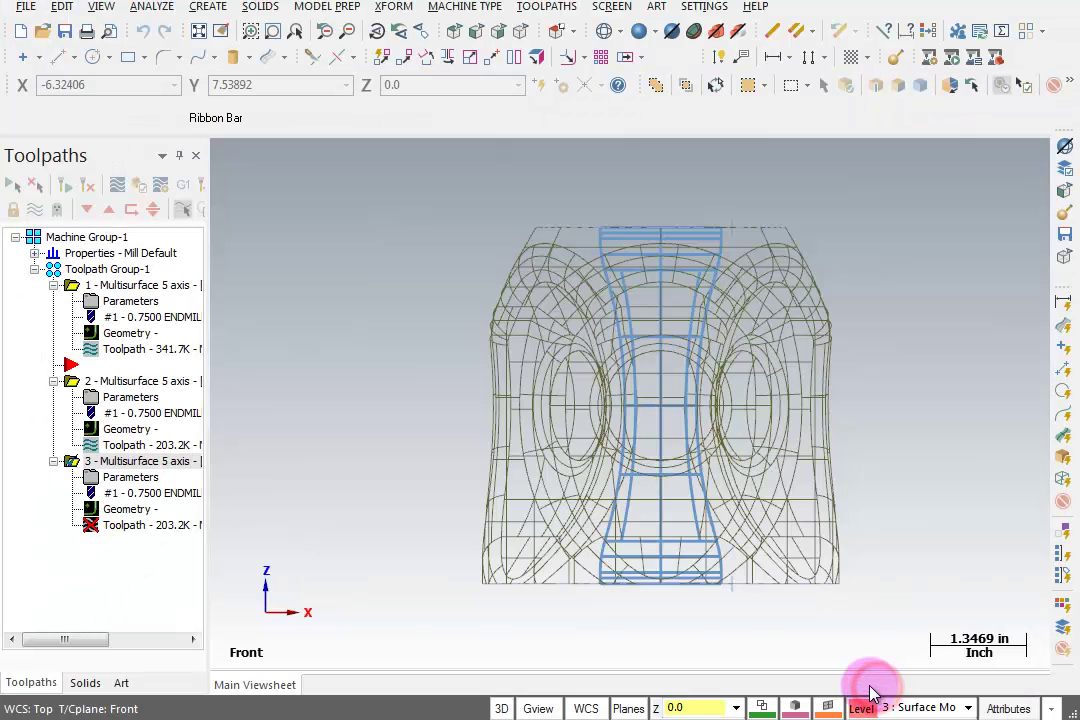
left_click(88, 185)
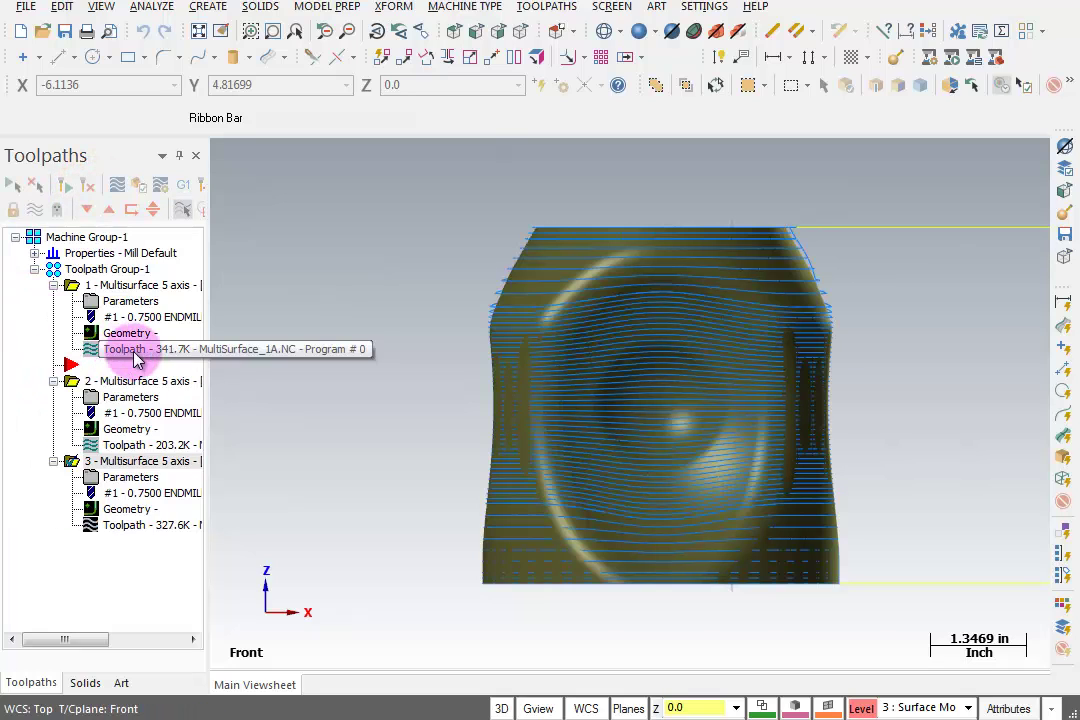
Backplot the third 327.6K toolpath, sweeping the tool across the part from top to bottom
left_click(117, 188)
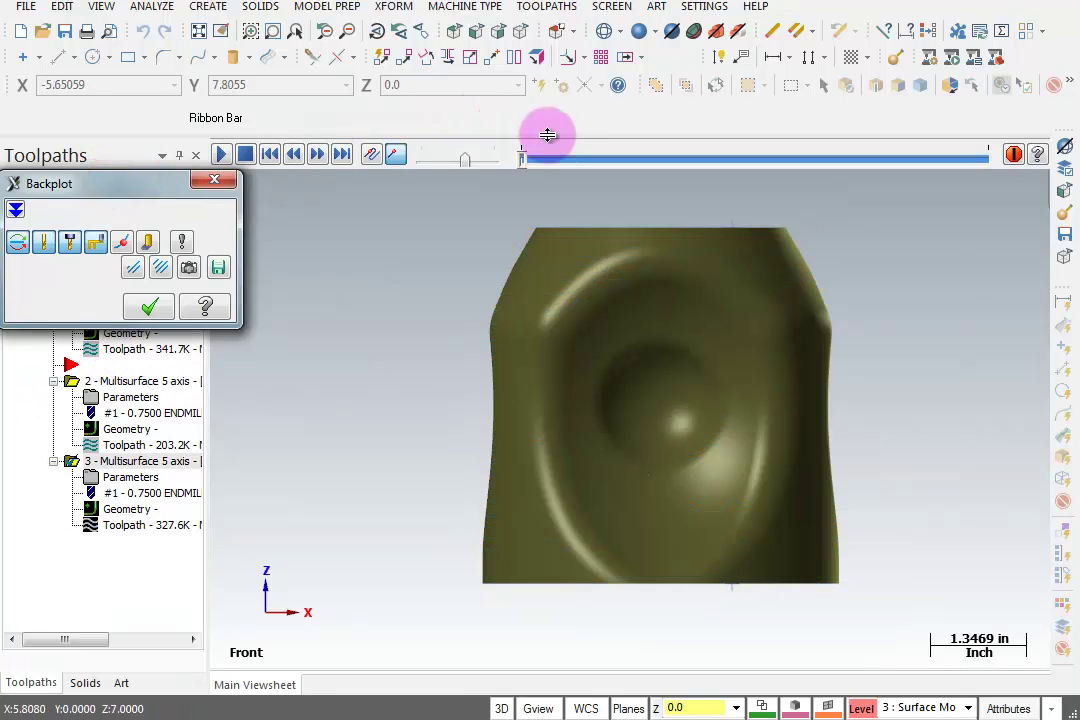
left_click(521, 159)
mouse_move(521, 159)
left_mouse_down()
mouse_move(566, 169)
mouse_move(824, 314)
mouse_move(965, 349)
left_mouse_up()
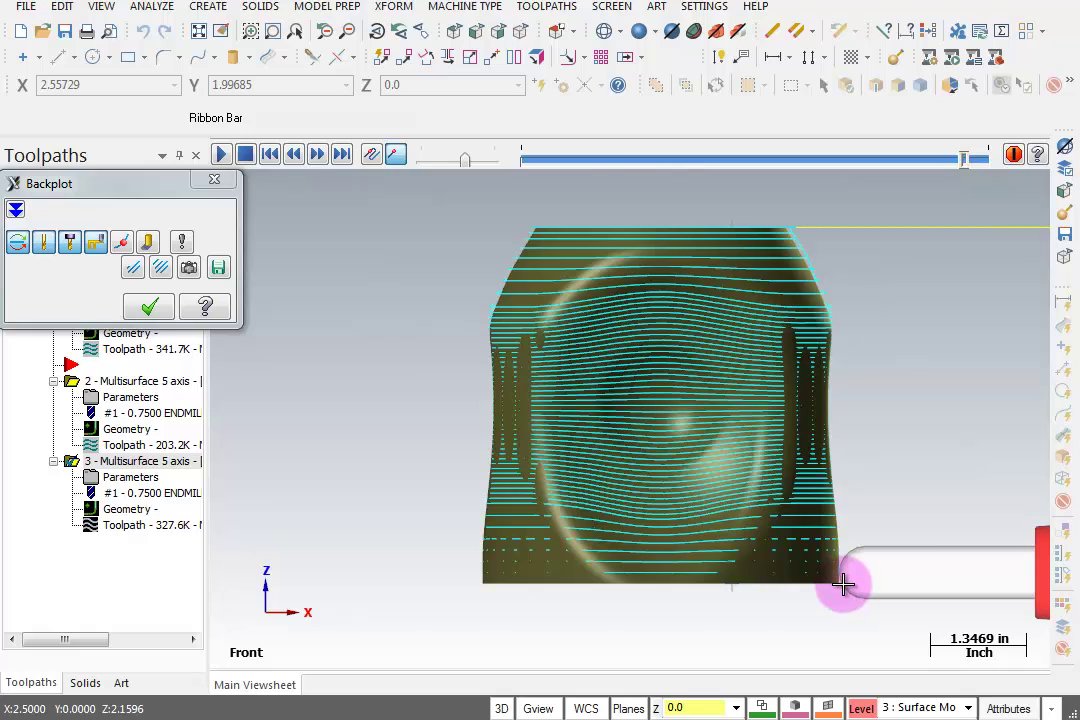
Copy operation 3 after itself to create operation 4
left_click(214, 179)
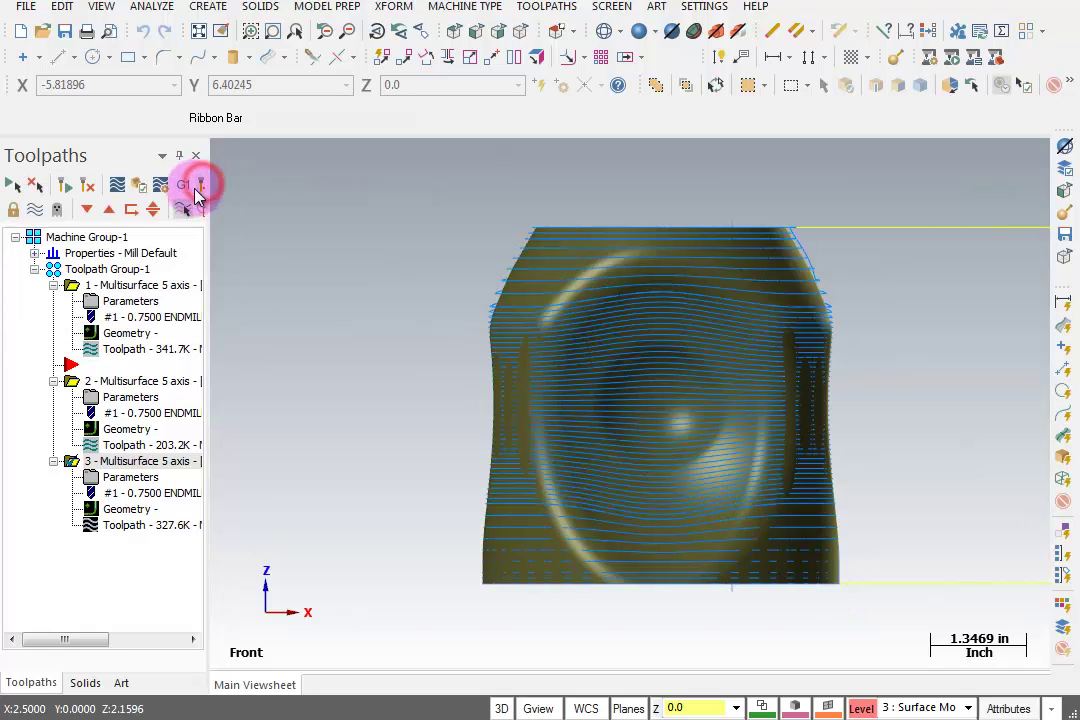
left_click(101, 461)
right_click_drag(80, 513, 80, 513)
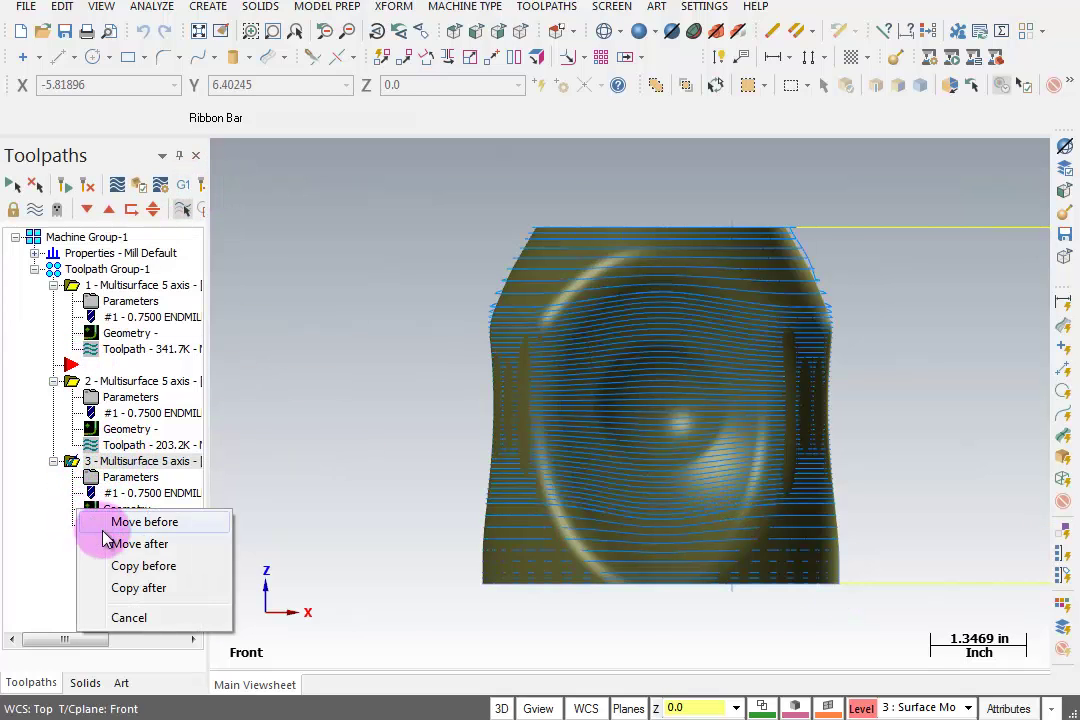
left_click(131, 591)
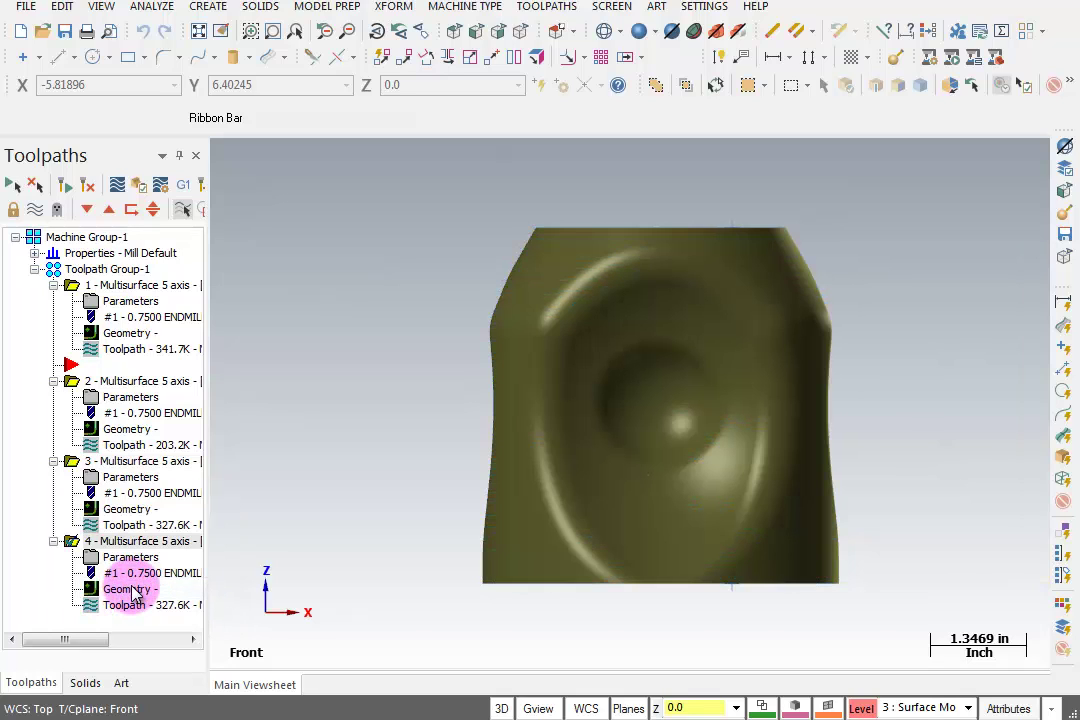
In operation 4's Cut Pattern, reselect surfaces, hiding Surface Model and deselecting the hourglass surface
left_click(131, 565)
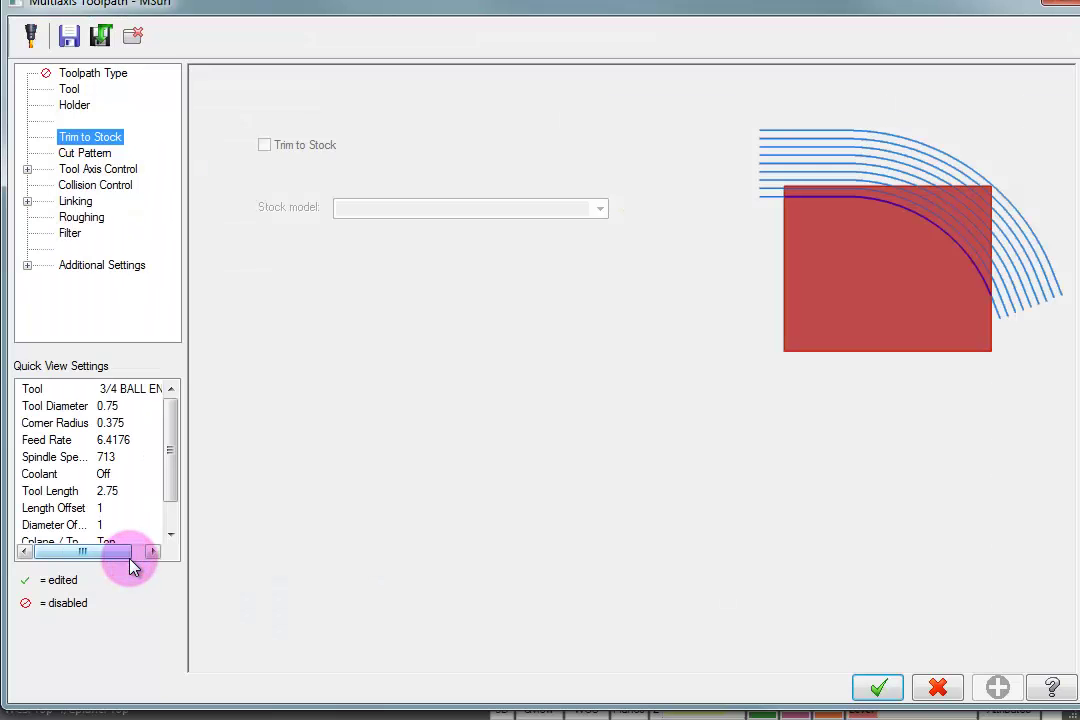
left_click(82, 154)
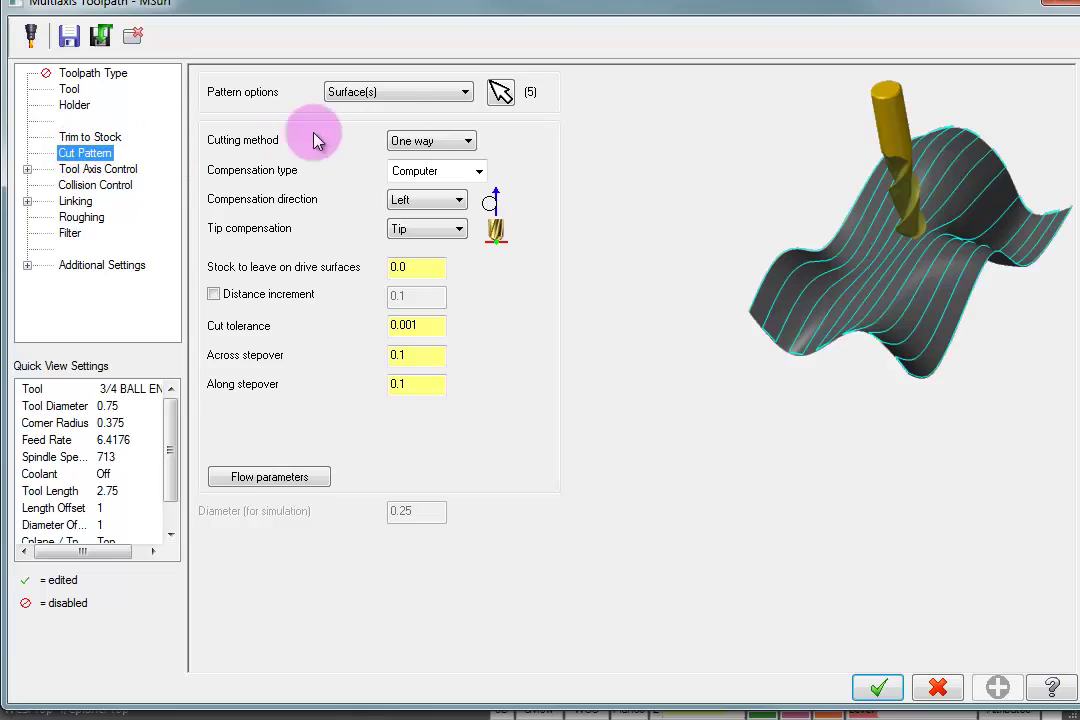
left_click(499, 90)
key("alt+z")
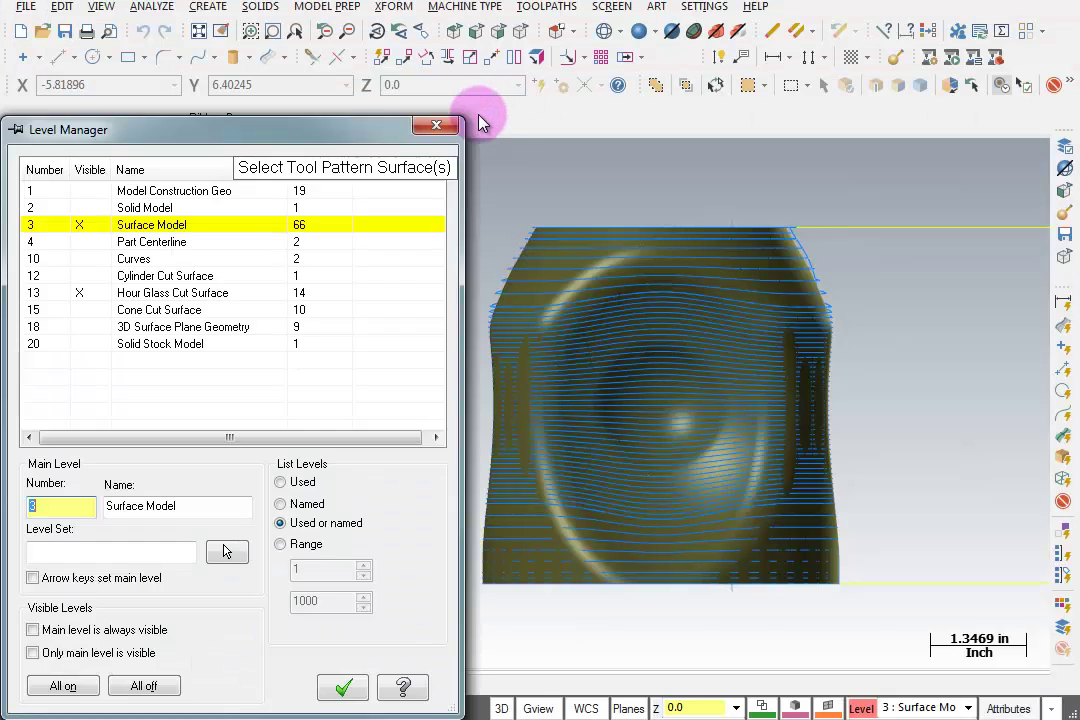
left_click(83, 229)
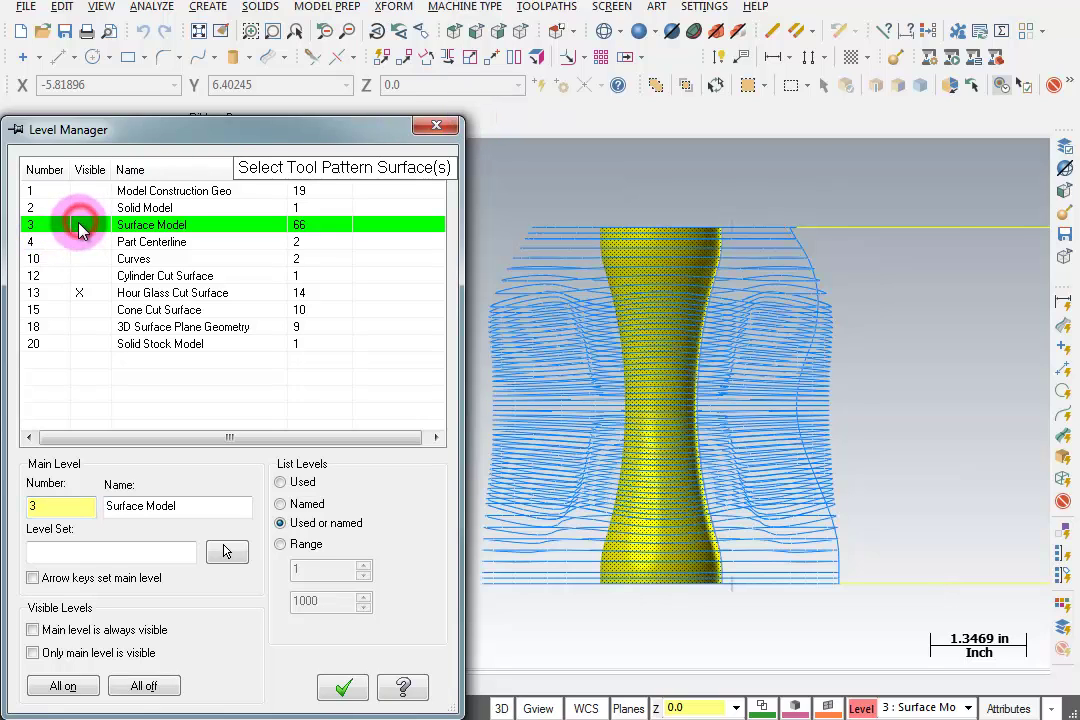
left_click_drag(580, 244, 759, 617)
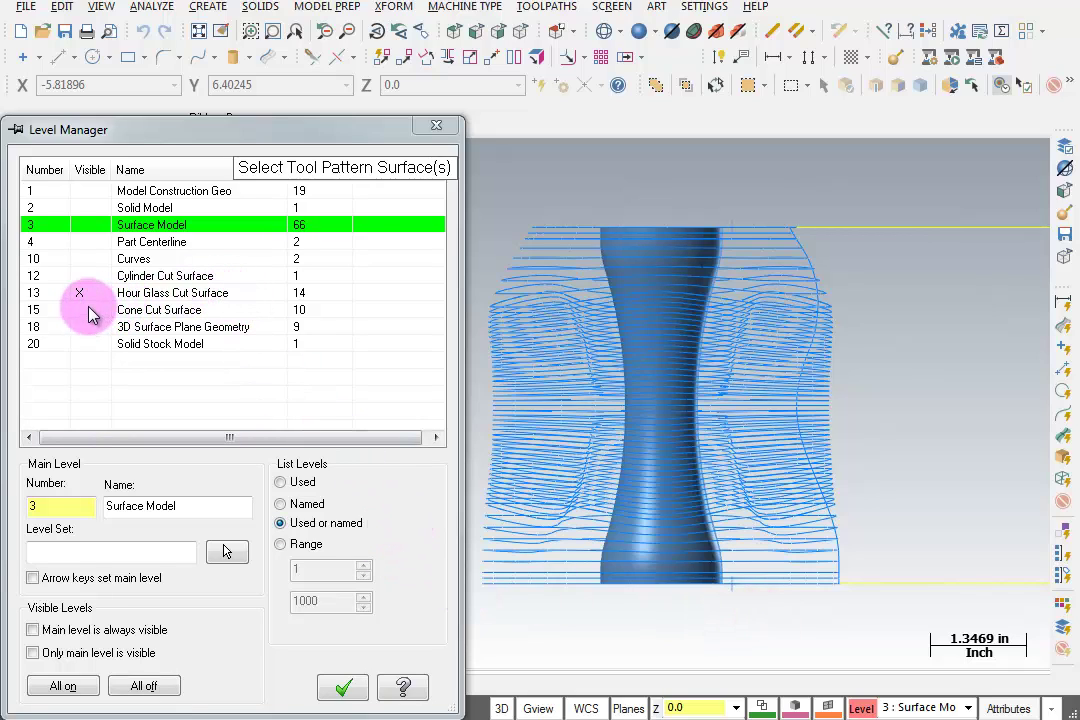
Swap the hourglass level for level 15 and window-select the Cone Cut Surface
left_click(79, 293)
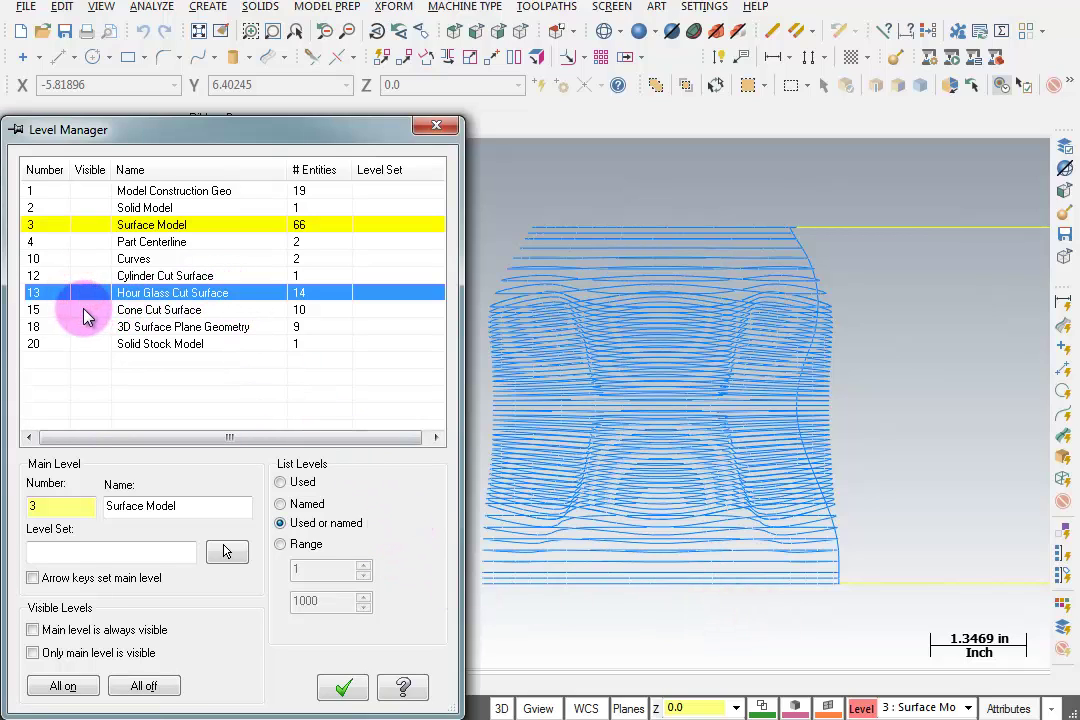
left_click(82, 310)
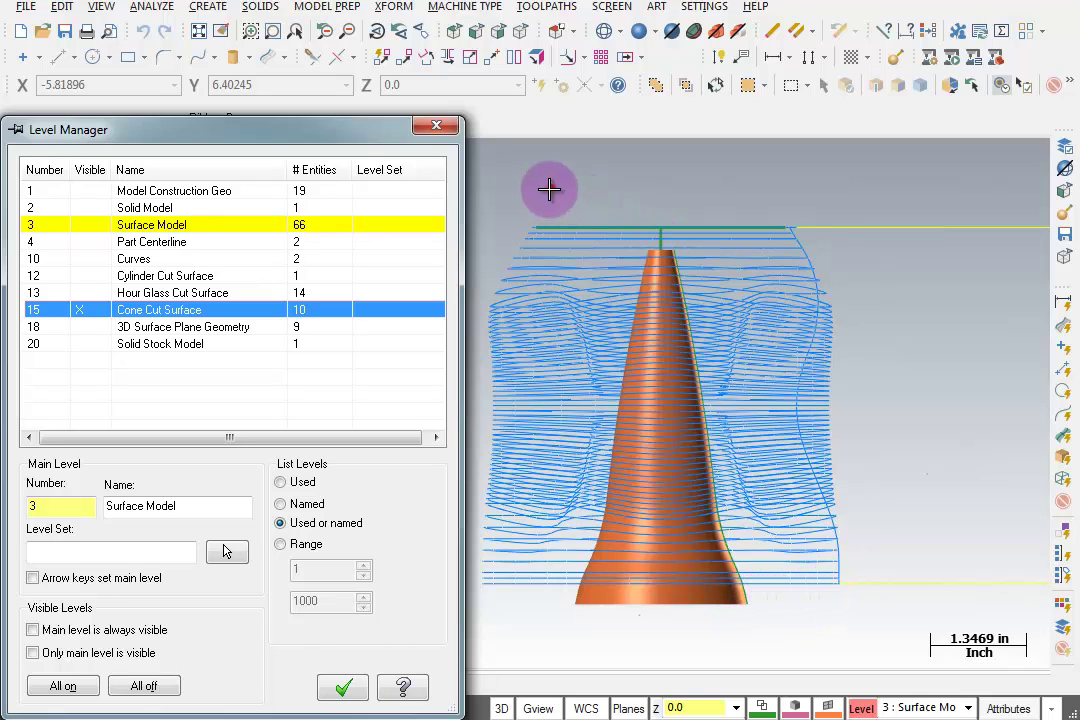
left_click_drag(550, 190, 778, 656)
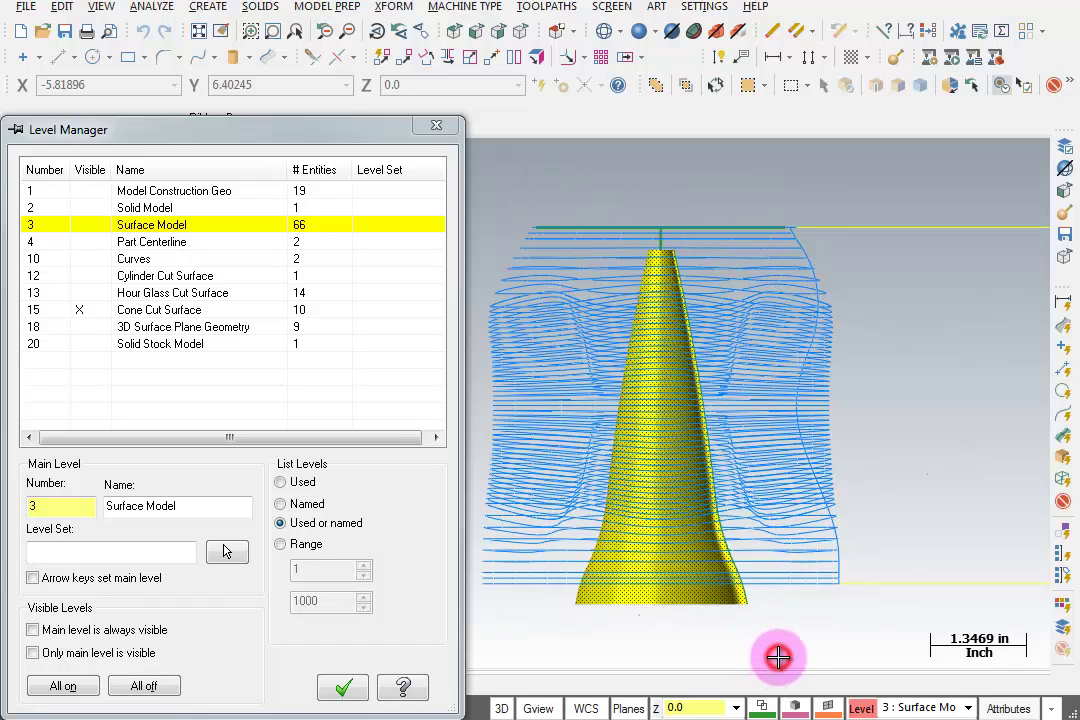
left_click(80, 224)
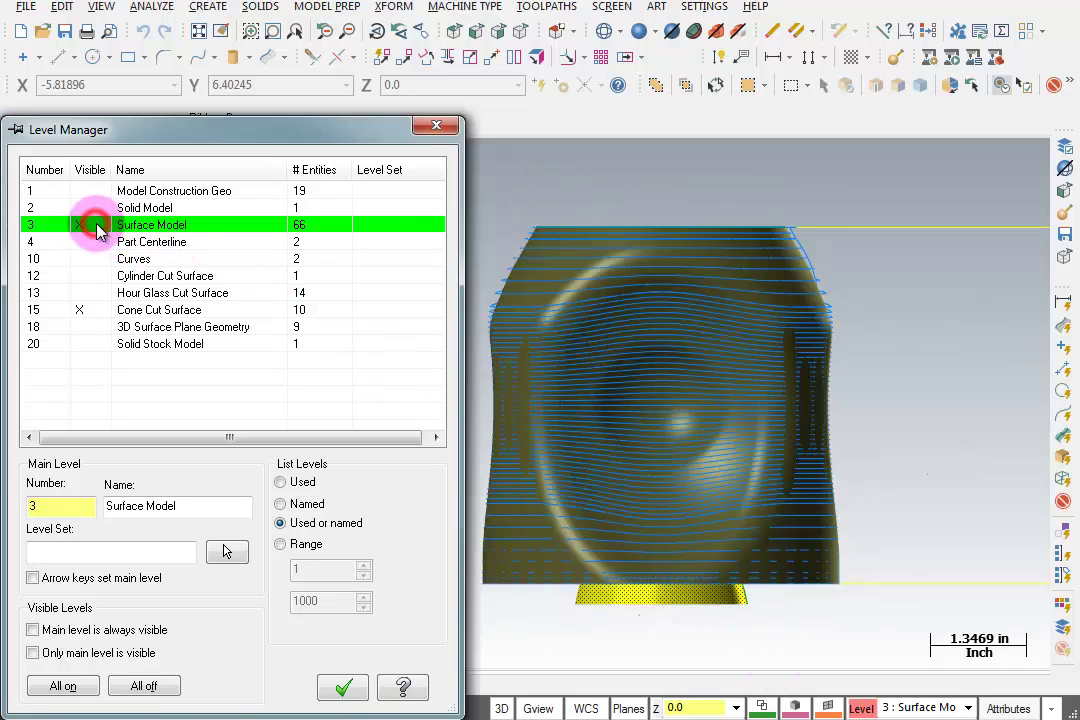
left_click(343, 688)
Check the cone surface's flowline arrows in wireframe, then accept the flowline and operation 4's parameters
key("Return")
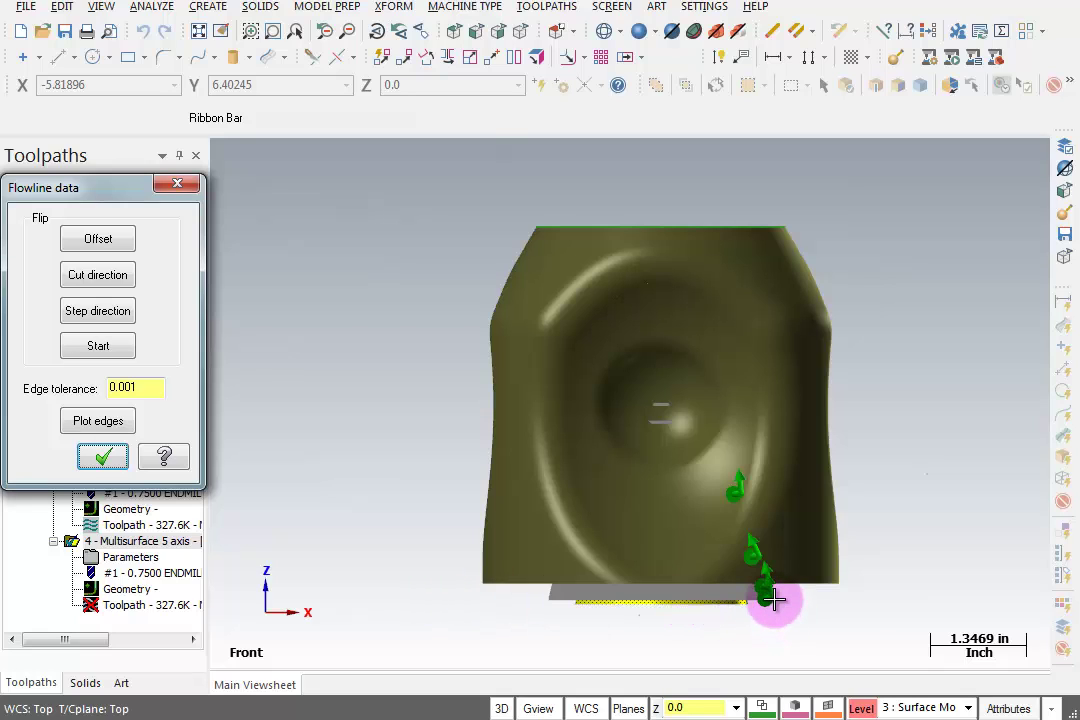
key("alt+s")
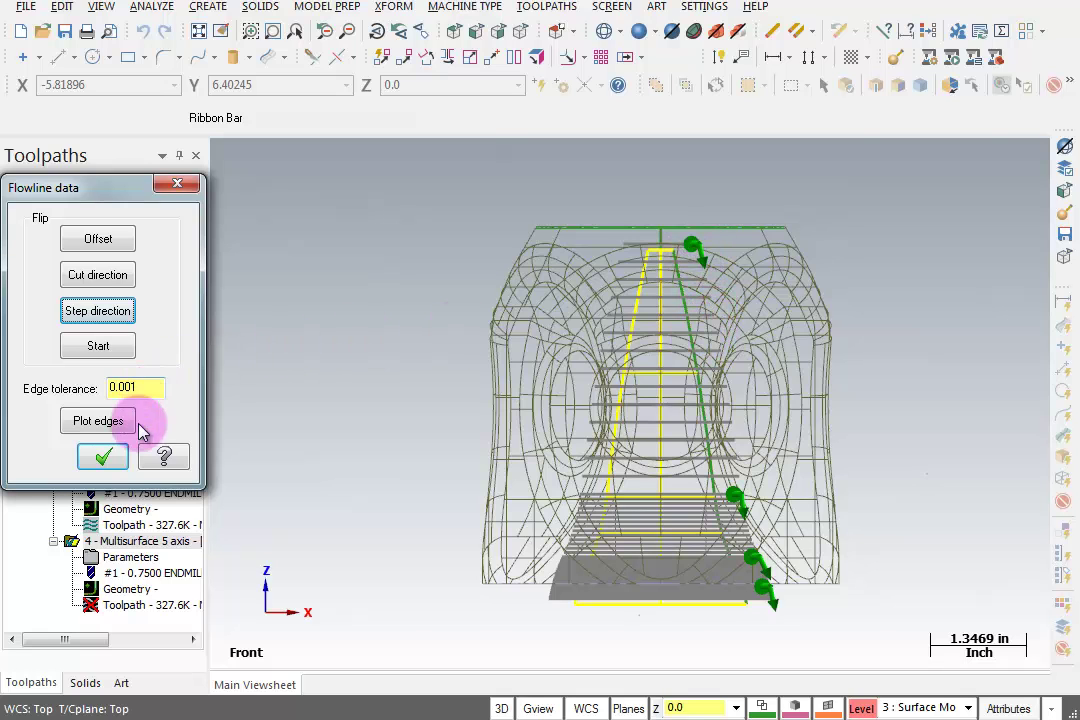
left_click(103, 456)
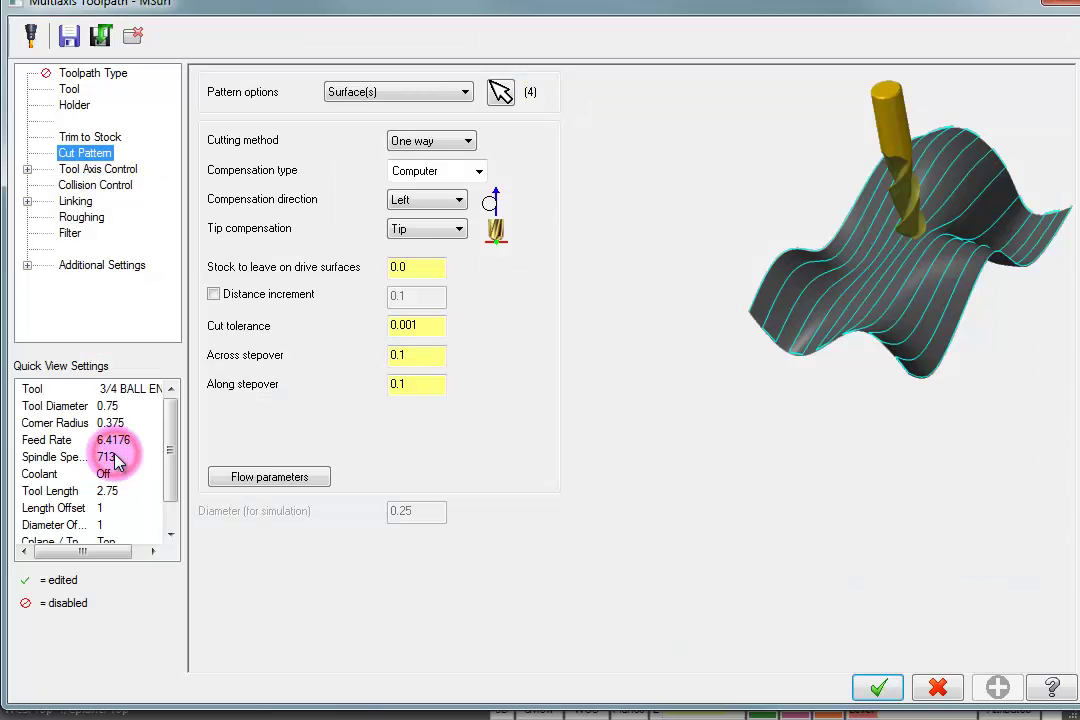
left_click(882, 688)
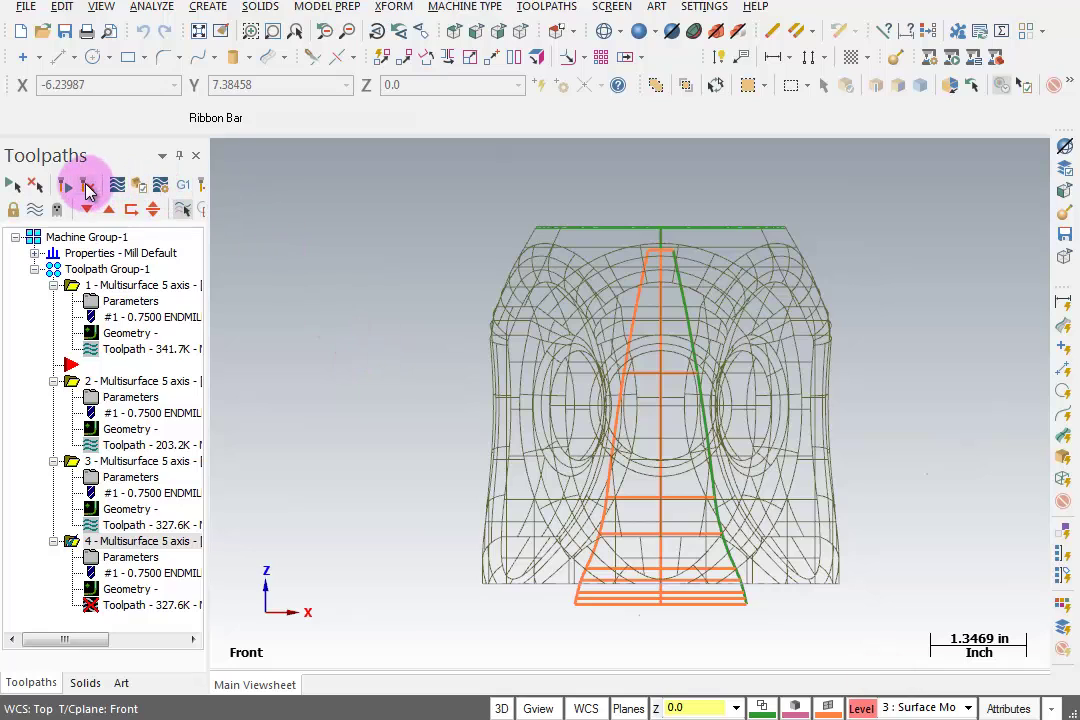
Regenerate operation 4 into a 341.7K toolpath and backplot it across the cone-guided passes
left_click(88, 190)
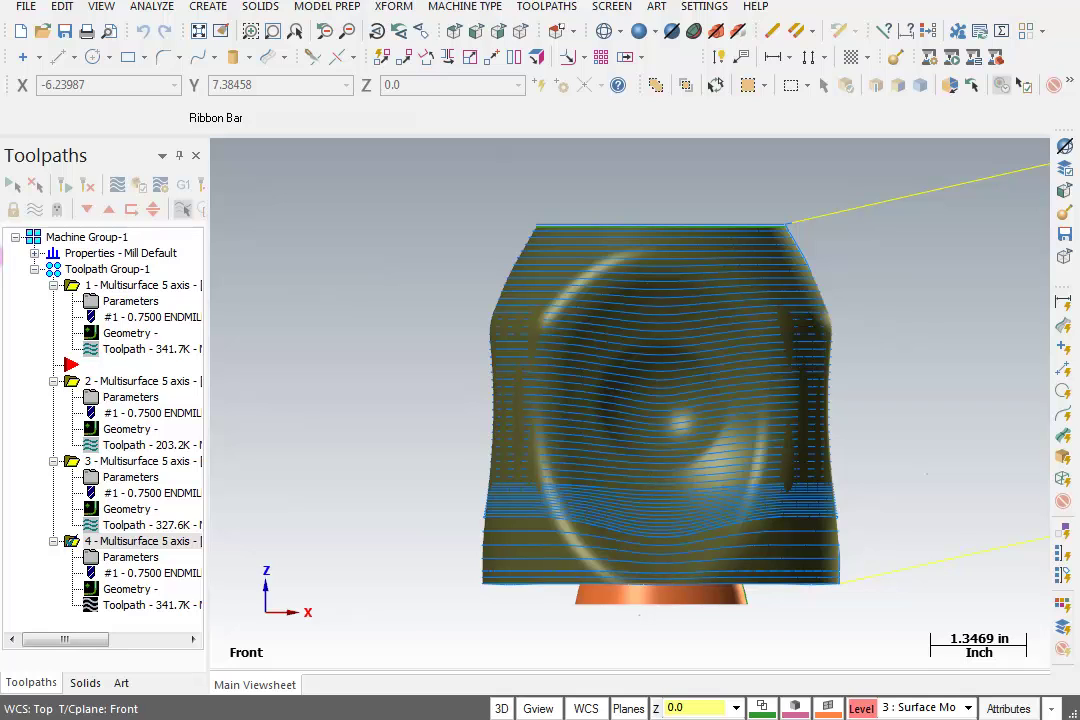
left_click(115, 185)
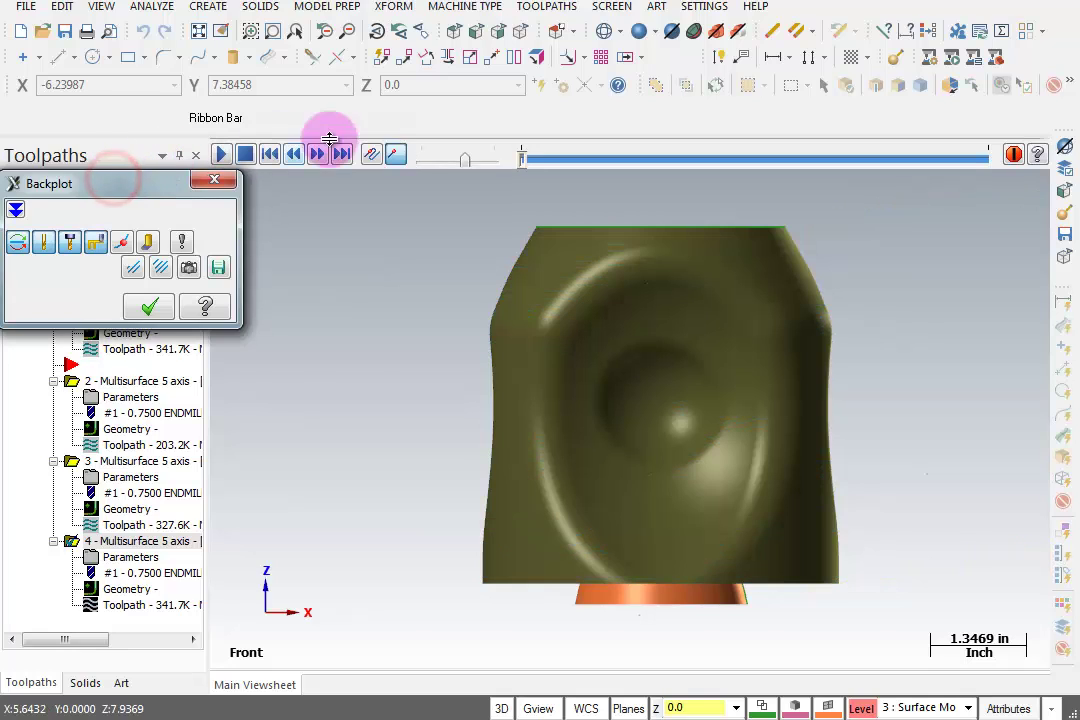
mouse_move(522, 160)
left_mouse_down()
mouse_move(548, 176)
mouse_move(571, 169)
mouse_move(584, 193)
mouse_move(798, 291)
mouse_move(965, 344)
mouse_move(958, 335)
left_mouse_up()
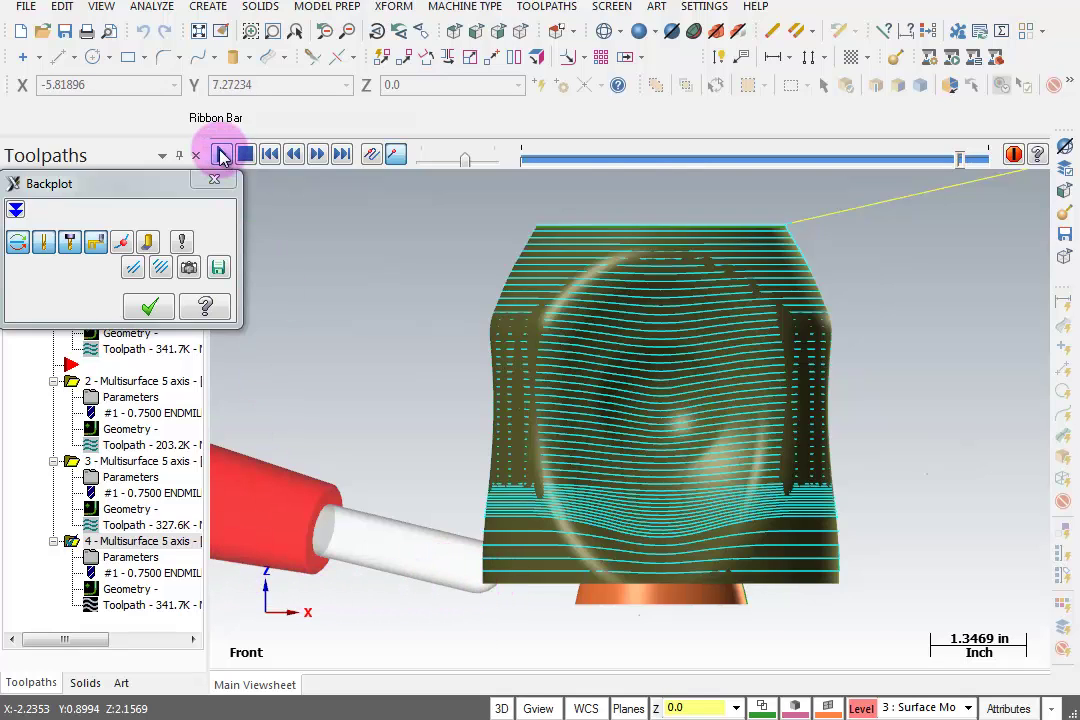
left_click(213, 181)
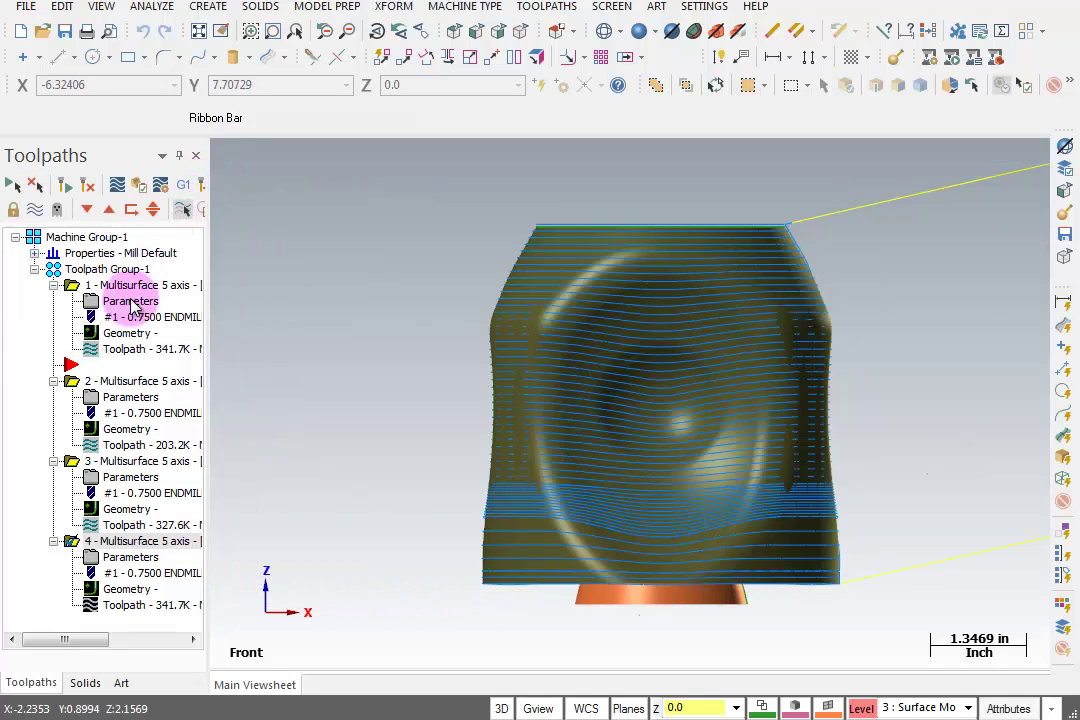